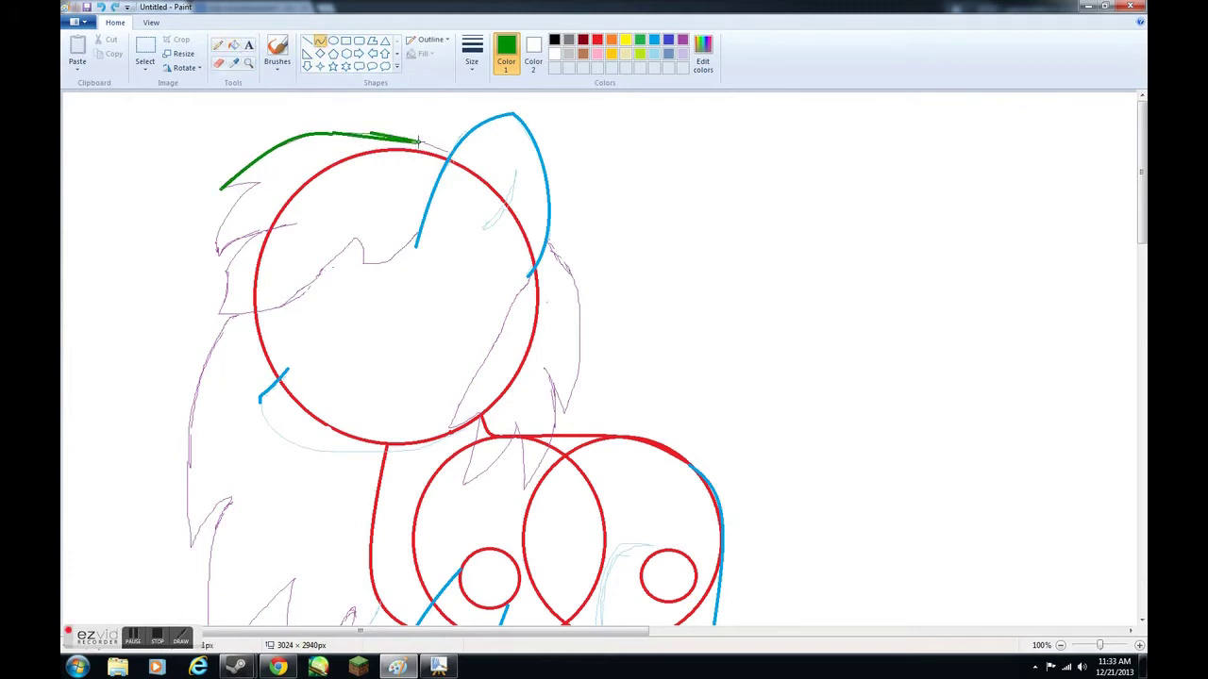
click(248, 45)
click(106, 119)
text(hold on)
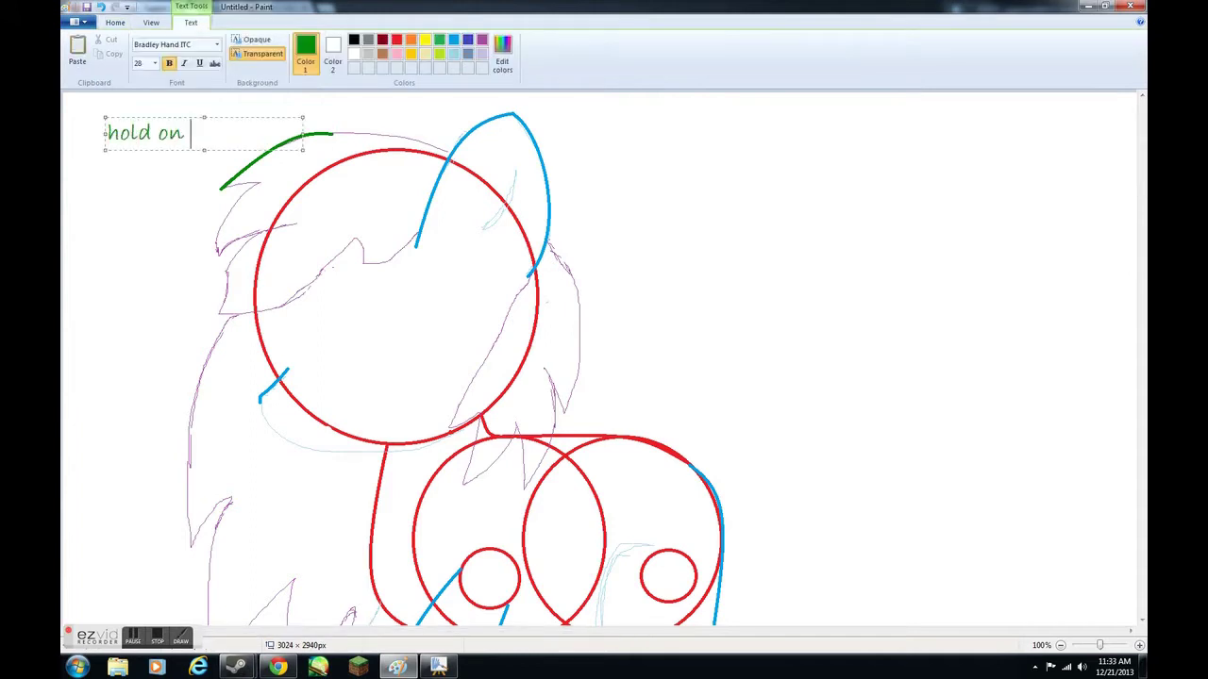
key(BackSpace)
key(BackSpace)
key(BackSpace)
key(BackSpace)
key(BackSpace)
key(BackSpace)
key(BackSpace)
key(BackSpace)
click(133, 636)
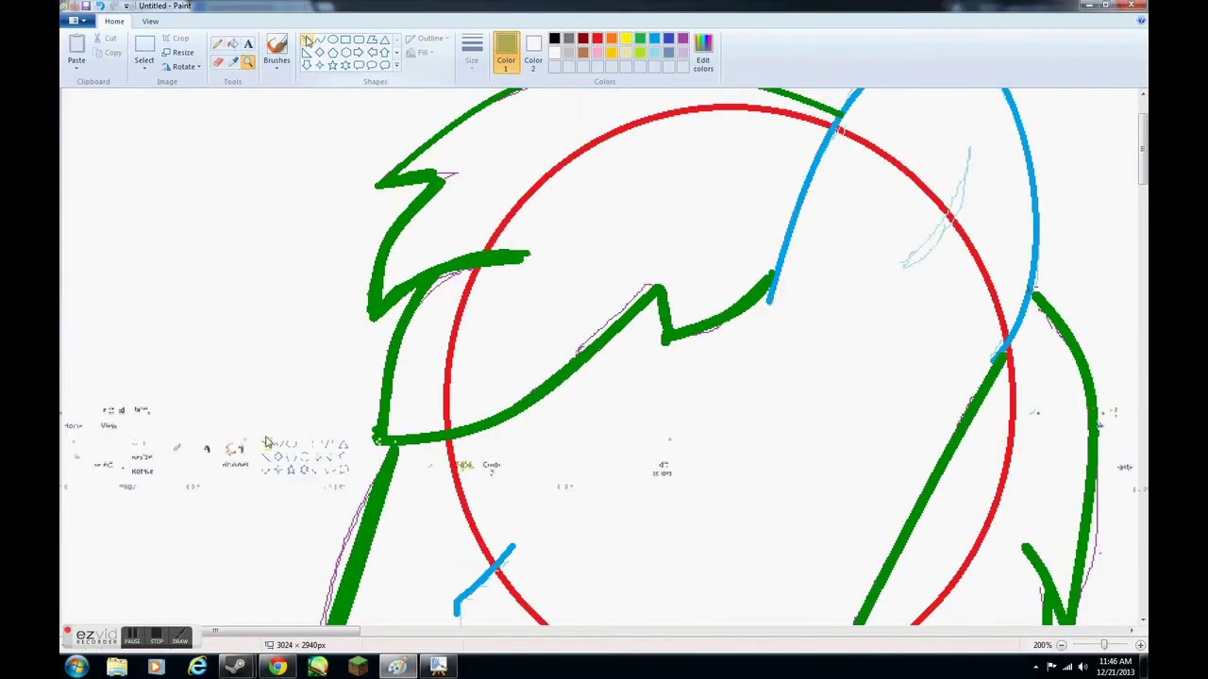
Trace the front of the face, the muzzle and the chin with olive curves
drag(490, 293, 450, 185)
drag(473, 247, 462, 248)
scroll(612, 237, down, 3)
mouse_move(459, 204)
mouse_down()
mouse_move(458, 229)
mouse_move(771, 298)
mouse_up()
mouse_move(537, 264)
mouse_down()
mouse_move(482, 307)
mouse_move(583, 329)
mouse_up()
scroll(583, 329, up, 3)
drag(585, 396, 582, 398)
drag(767, 462, 776, 464)
click(677, 279)
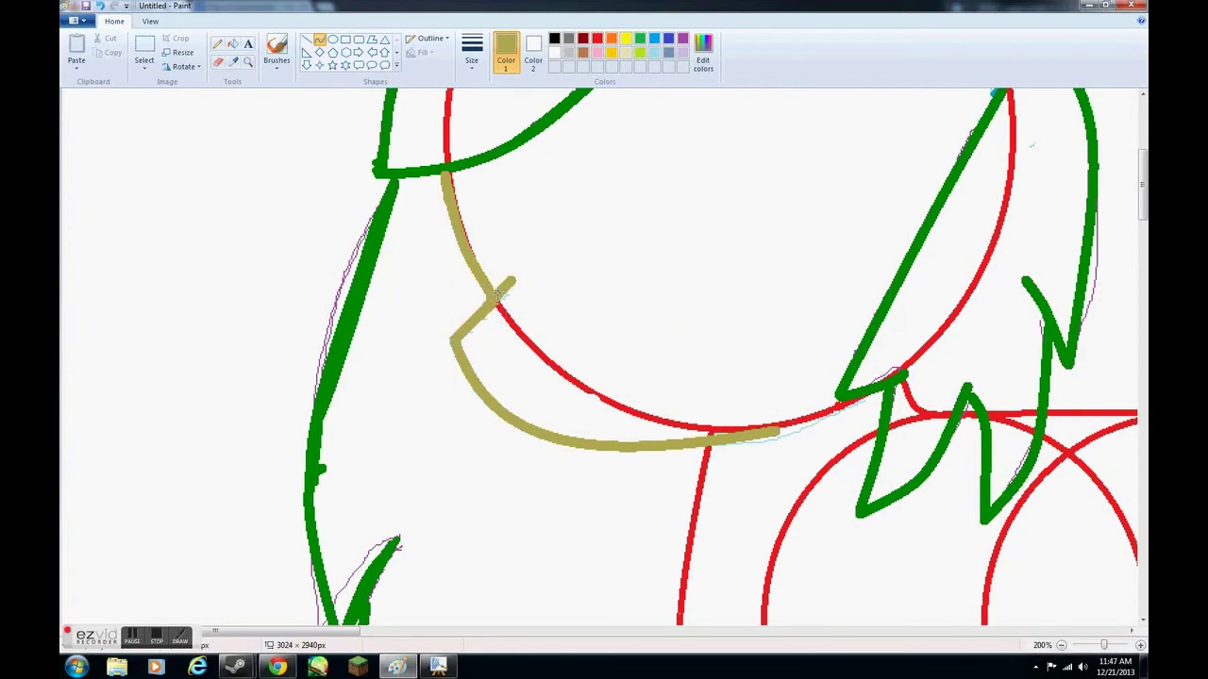
Trace the neck and chest line from the chin down to the front leg with an olive curve
scroll(712, 337, down, 5)
scroll(712, 337, up, 3)
mouse_move(709, 175)
mouse_down()
mouse_move(747, 529)
mouse_move(762, 535)
mouse_up()
drag(670, 441, 662, 457)
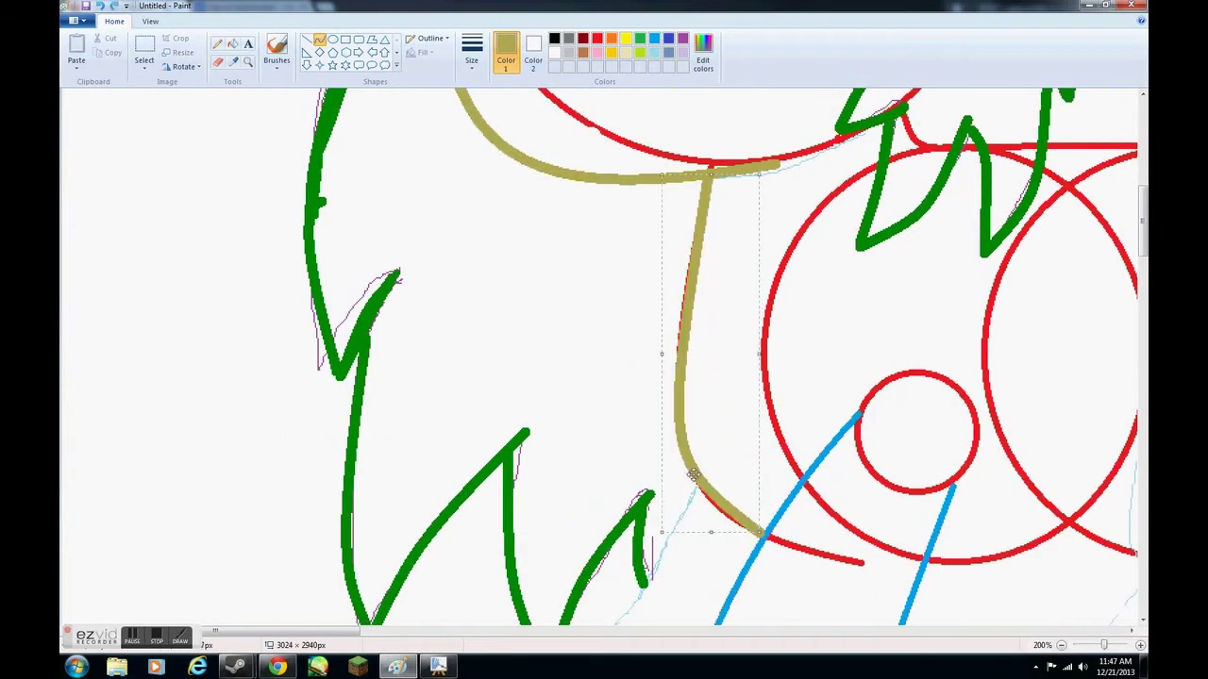
Trace the hoof base and outer edge of the pony's foremost leg up to the chest with olive curves
scroll(661, 458, down, 9)
scroll(857, 350, up, 6)
scroll(851, 273, down, 3)
scroll(688, 231, down, 6)
drag(499, 447, 665, 469)
scroll(766, 467, up, 3)
drag(640, 194, 502, 578)
drag(528, 389, 498, 392)
scroll(566, 373, up, 3)
drag(640, 326, 703, 223)
drag(674, 274, 680, 280)
scroll(802, 243, down, 1)
scroll(801, 243, up, 3)
Sketch the second front leg's rounded shoulder and elbow with the pencil, and trace the shoulder arc with olive curves
click(218, 44)
drag(857, 412, 980, 435)
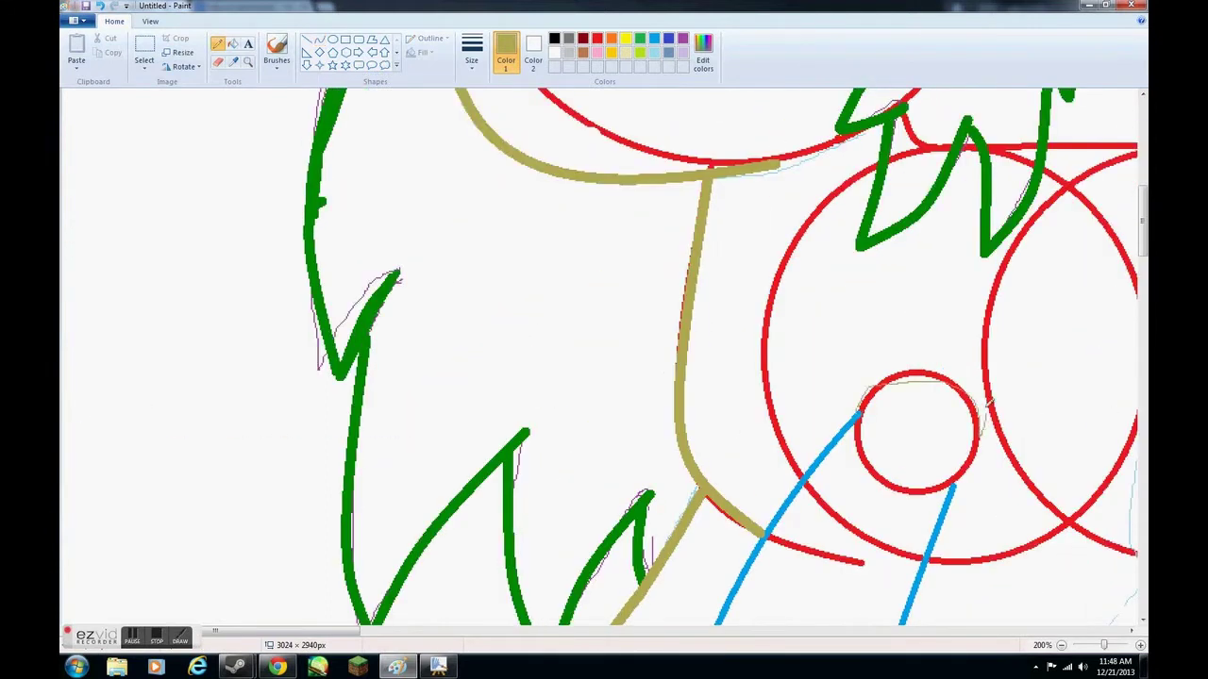
drag(980, 482, 951, 481)
scroll(941, 384, down, 3)
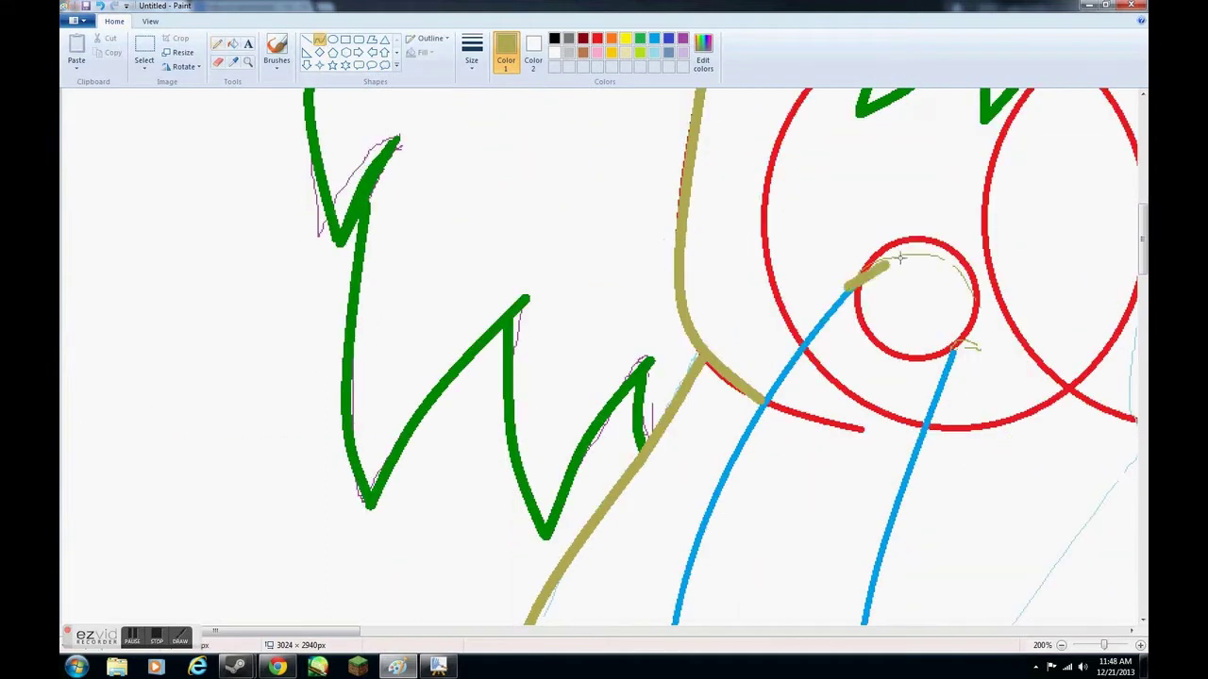
drag(907, 251, 930, 253)
scroll(927, 165, down, 3)
drag(957, 114, 972, 123)
Try to trace the two sides of the second front leg with olive curves
drag(974, 212, 853, 507)
scroll(925, 378, down, 3)
click(874, 279)
key(ctrl+z)
scroll(874, 279, up, 3)
scroll(897, 378, down, 3)
key(ctrl+z)
scroll(906, 406, up, 3)
scroll(956, 308, up, 3)
drag(847, 285, 769, 424)
scroll(766, 415, down, 3)
key(ctrl+z)
drag(845, 151, 701, 396)
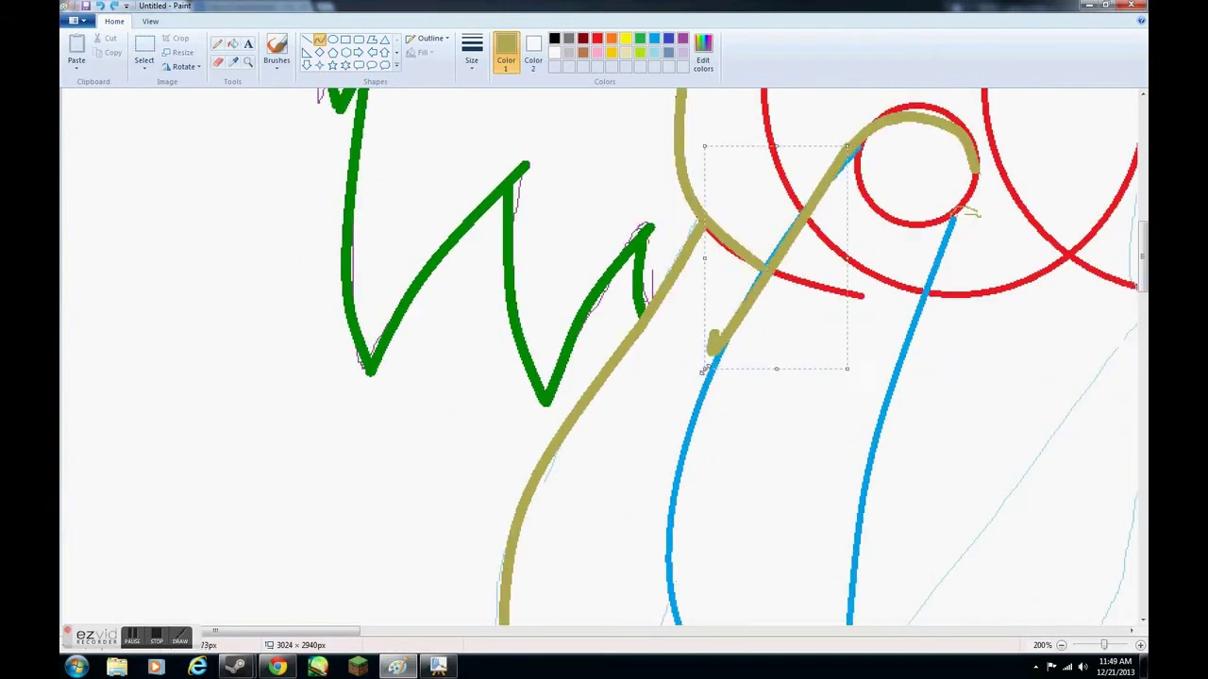
key(ctrl+z)
Recolor the blue side lines of the second front leg olive with the Fill tool
scroll(701, 396, down, 1)
click(234, 43)
click(875, 311)
click(687, 313)
scroll(812, 325, up, 2)
Draw the second front leg's small elbow curve and join its shoulder arc to the leg's front line in olive
click(320, 41)
drag(953, 351, 982, 351)
click(973, 336)
scroll(973, 336, down, 1)
scroll(972, 336, up, 1)
scroll(811, 274, down, 1)
drag(845, 151, 752, 291)
Try to trace the front edge of the hind thigh with olive curves
scroll(582, 362, down, 4)
scroll(582, 361, up, 1)
click(249, 63)
click(321, 272)
click(423, 312)
click(422, 300)
click(320, 40)
drag(674, 237, 599, 345)
click(590, 460)
key(ctrl+z)
key(ctrl+z)
drag(654, 234, 618, 447)
key(ctrl+z)
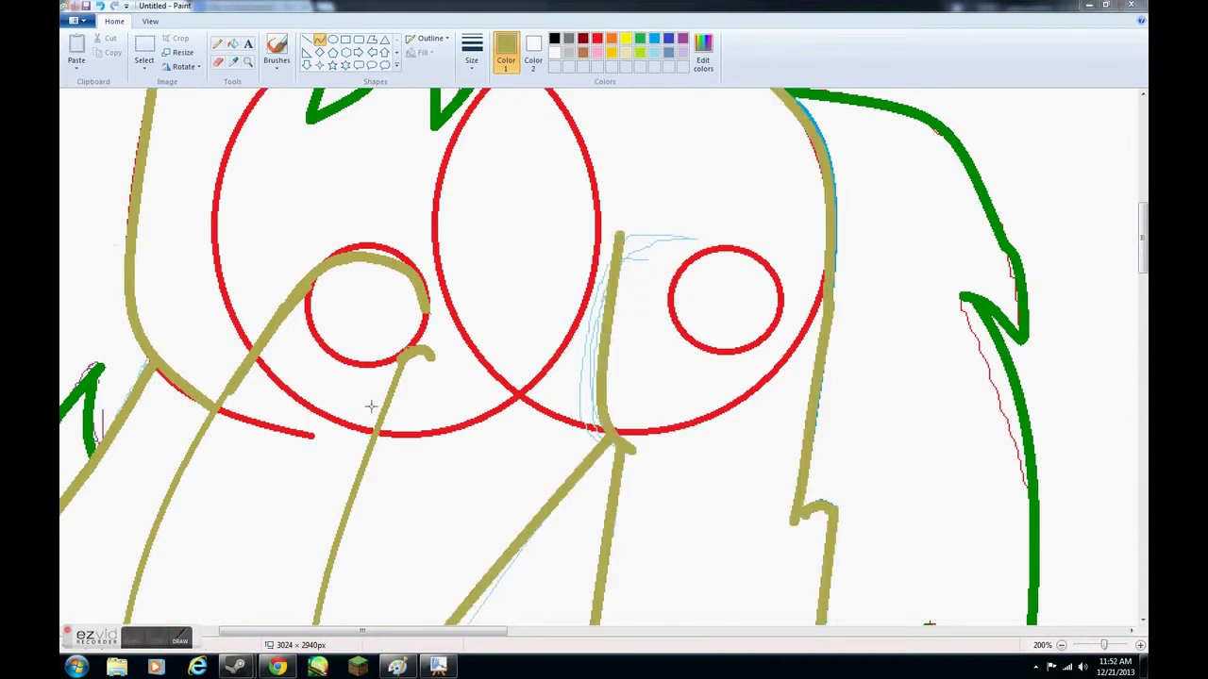
drag(375, 435, 604, 430)
drag(525, 427, 525, 443)
key(ctrl+z)
Draw the slightly sagging belly line from the front leg to the hind leg with an olive curve
drag(388, 403, 599, 403)
drag(518, 404, 518, 418)
Try to trace the front edge of the ear with an olive curve
scroll(629, 364, up, 2)
scroll(628, 364, down, 1)
mouse_move(1104, 646)
mouse_down()
mouse_move(1077, 646)
mouse_move(1104, 646)
mouse_up()
drag(768, 401, 964, 136)
key(ctrl+z)
key(ctrl+z)
key(ctrl+z)
Recolor the blue ear outline olive with the Fill tool and trace the inner ear line with an olive curve
click(234, 43)
click(857, 192)
click(320, 39)
drag(903, 365, 971, 248)
drag(940, 310, 947, 335)
Remove the red construction circle of the head by filling its line segments with white
scroll(884, 364, down, 5)
drag(1104, 647, 1080, 646)
scroll(236, 270, up, 2)
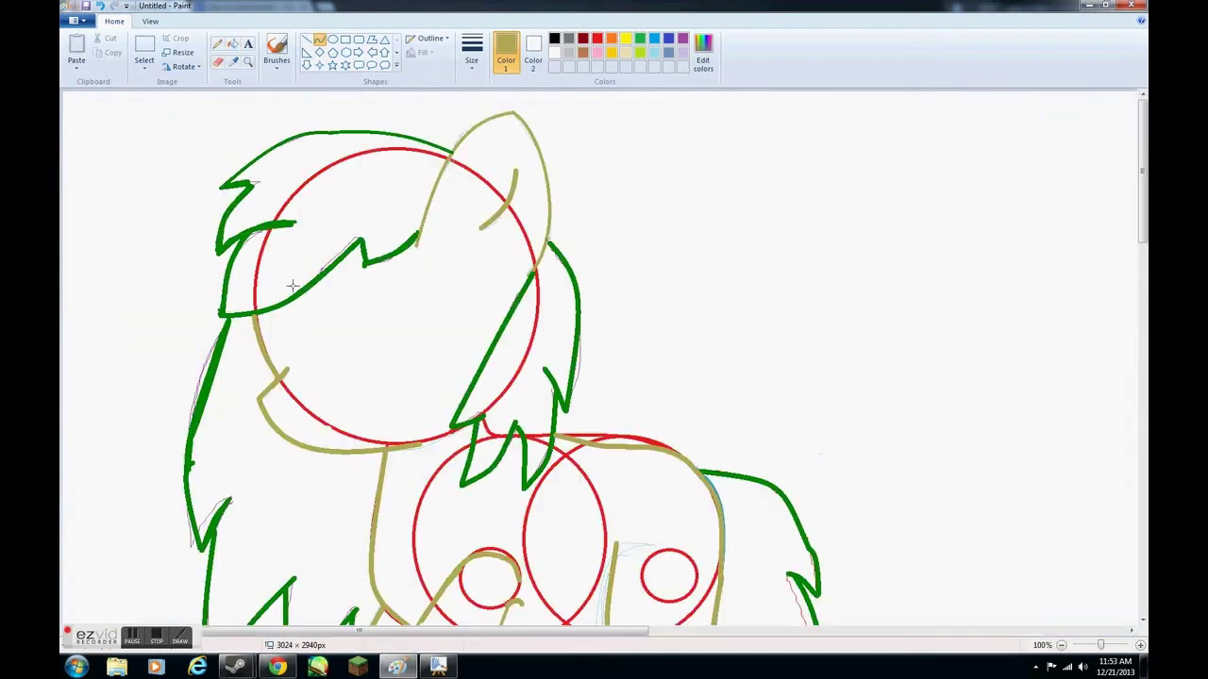
click(233, 44)
click(598, 38)
right_click(377, 436)
right_click(302, 189)
click(500, 363)
right_click(500, 364)
Remove the red construction circles and lines of the body and joints by filling them with white
scroll(510, 382, down, 2)
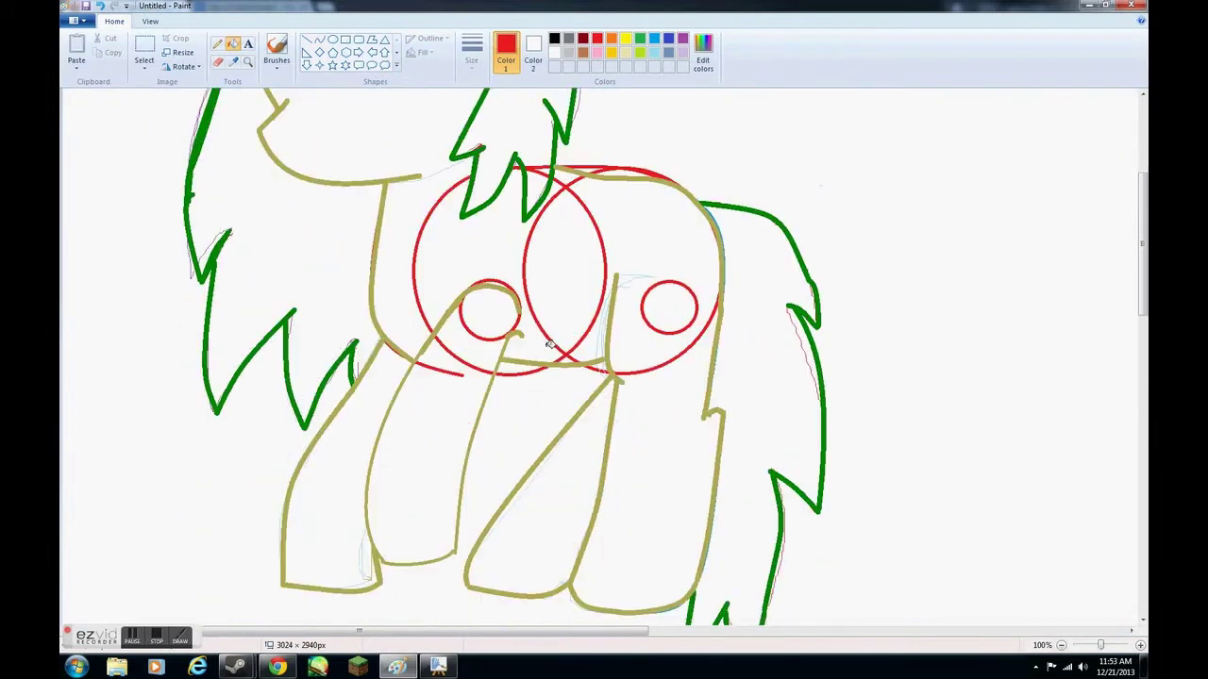
scroll(553, 349, up, 1)
right_click(579, 337)
scroll(545, 300, down, 1)
click(490, 406)
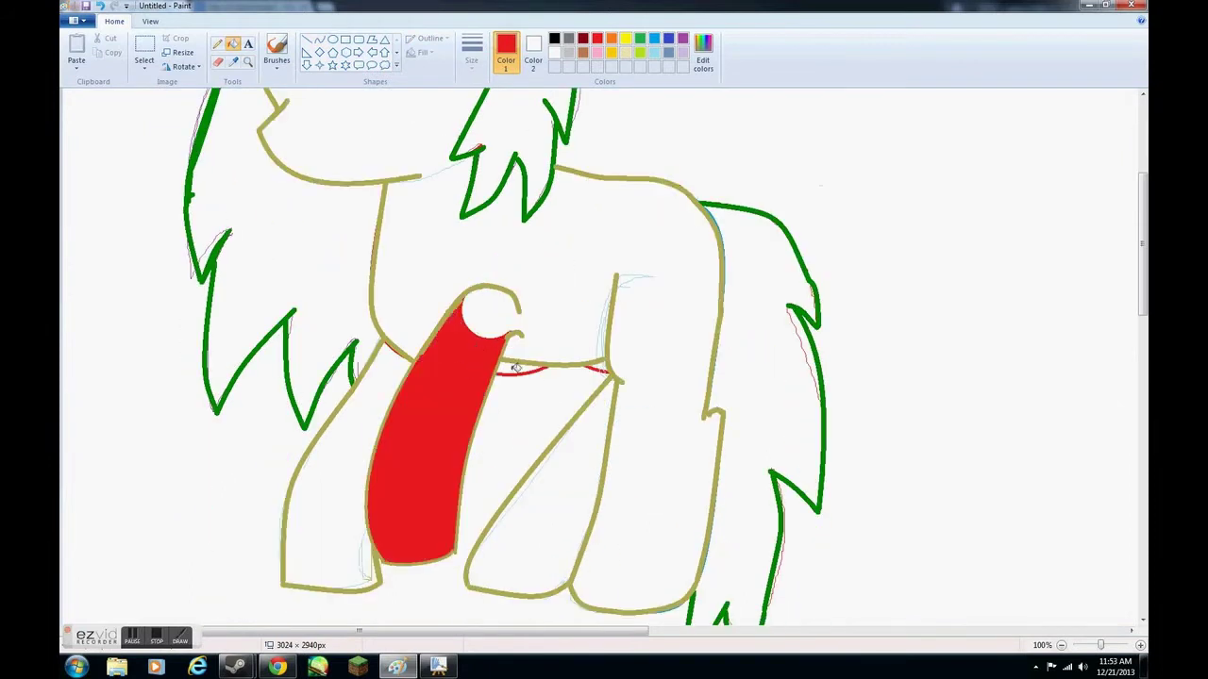
right_click(602, 367)
right_click(455, 397)
scroll(513, 387, down, 1)
scroll(512, 385, up, 1)
right_click(518, 369)
Erase the leftover thin red sketch line along the tail with an enlarged eraser that replaces only red
scroll(614, 353, down, 2)
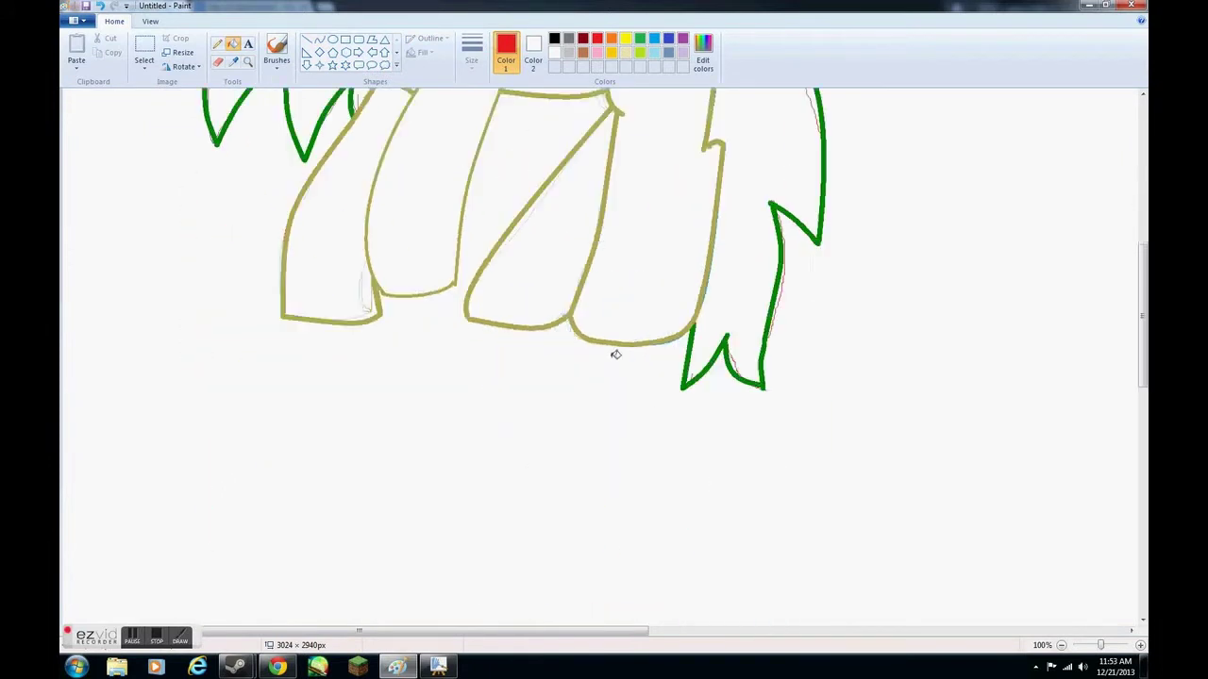
scroll(615, 353, up, 3)
click(218, 62)
click(248, 63)
click(740, 428)
click(741, 428)
click(218, 63)
click(463, 66)
click(505, 168)
drag(533, 306, 563, 399)
scroll(623, 335, down, 2)
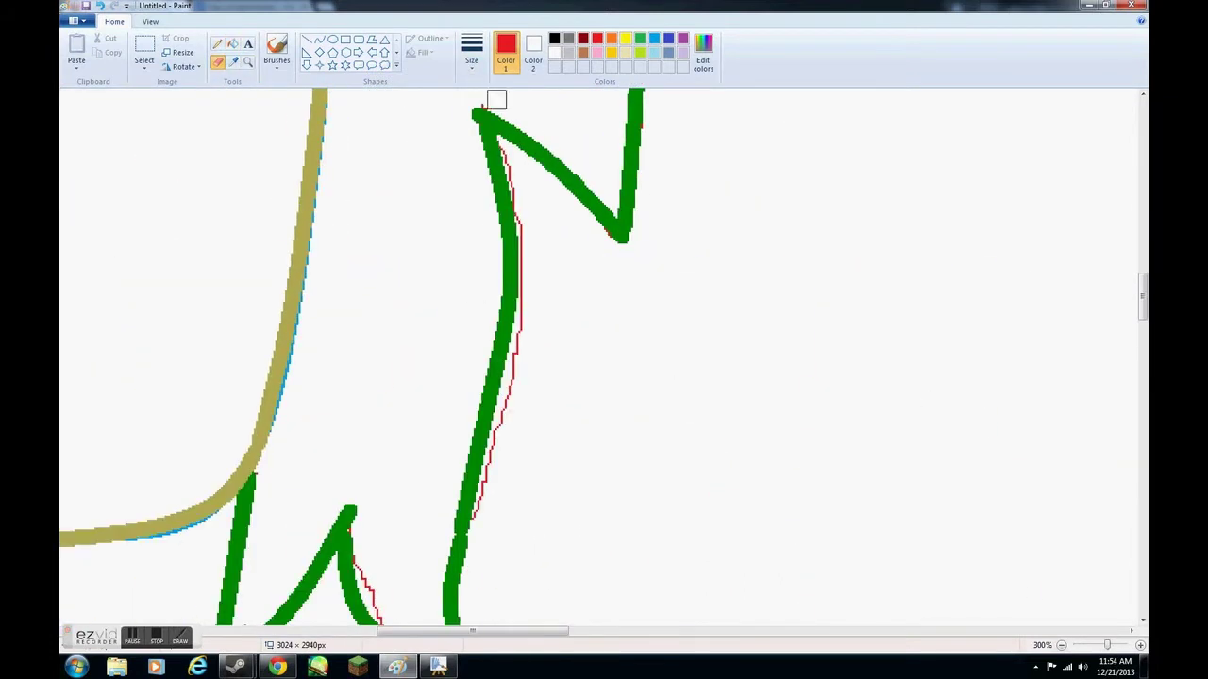
scroll(477, 402, down, 2)
scroll(515, 326, up, 4)
scroll(202, 329, up, 3)
Erase the leftover blue guide line along the back, rump and hind leg, replacing only blue
click(654, 39)
scroll(300, 220, down, 1)
mouse_move(300, 220)
mouse_down()
mouse_move(280, 266)
mouse_move(329, 425)
mouse_up()
scroll(329, 283, down, 6)
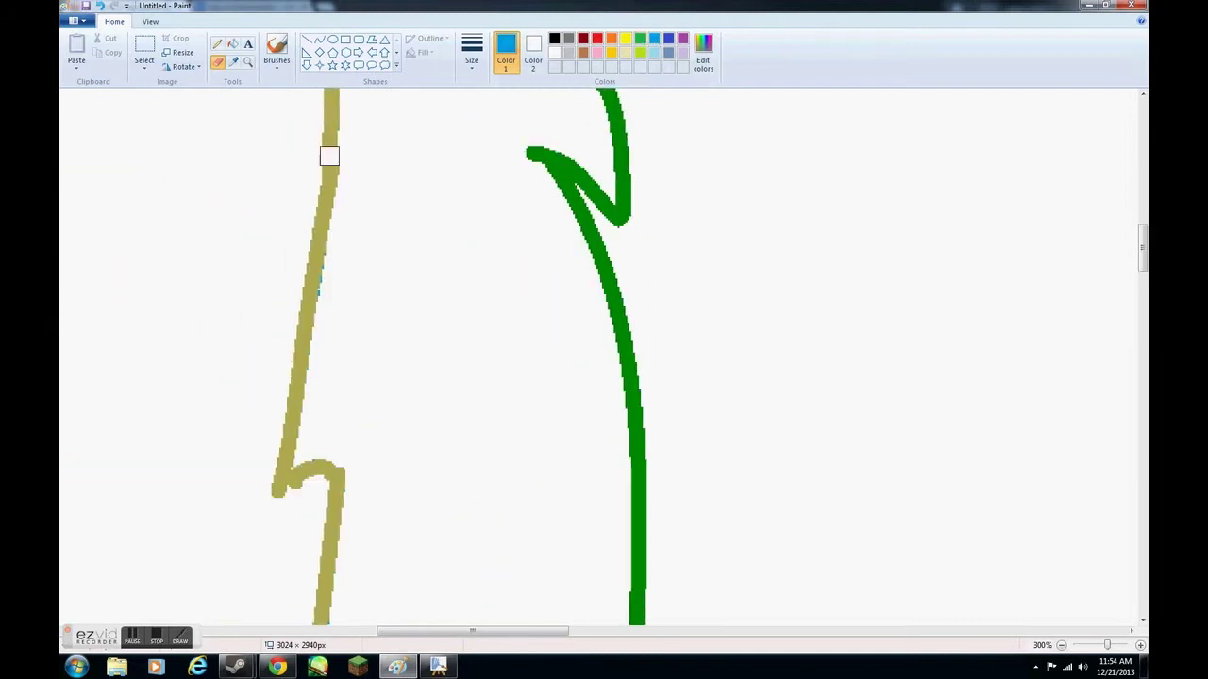
scroll(324, 472, up, 2)
scroll(324, 472, up, 3)
scroll(436, 348, left, 3)
drag(388, 390, 340, 472)
scroll(342, 437, down, 3)
drag(326, 234, 343, 362)
scroll(339, 211, down, 4)
scroll(339, 405, up, 1)
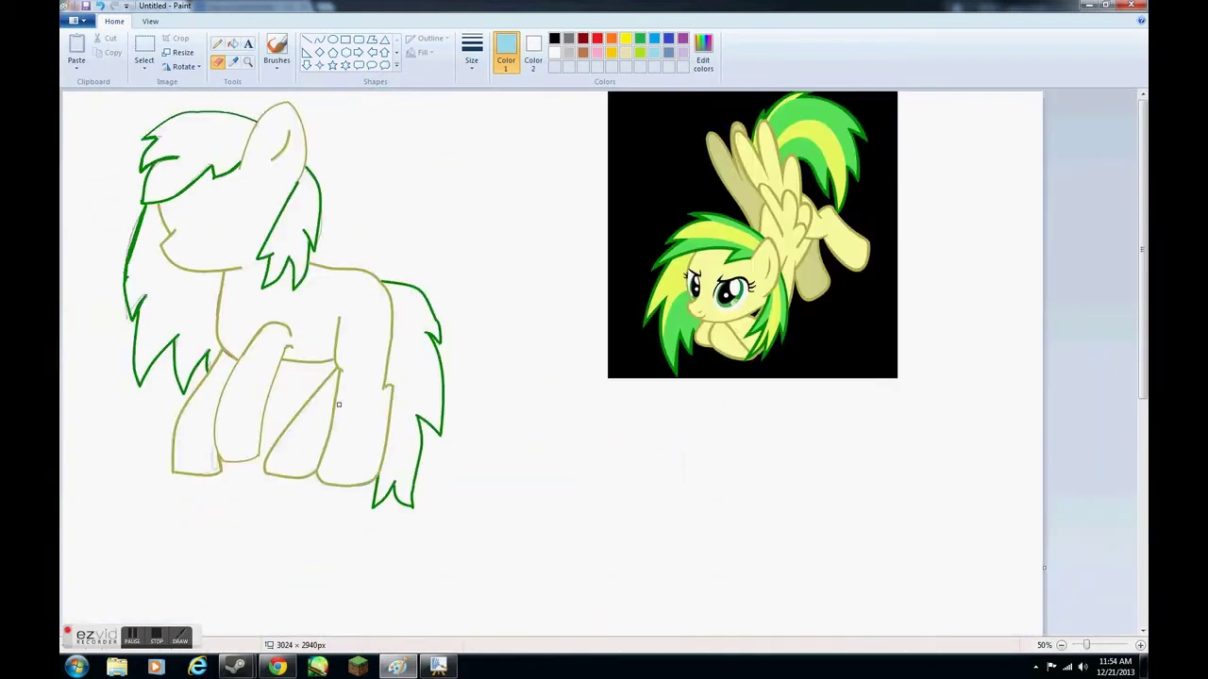
Erase the leftover purple sketch lines along the front mane and fringe, replacing only purple
ctrl+scroll(339, 404, up, 2)
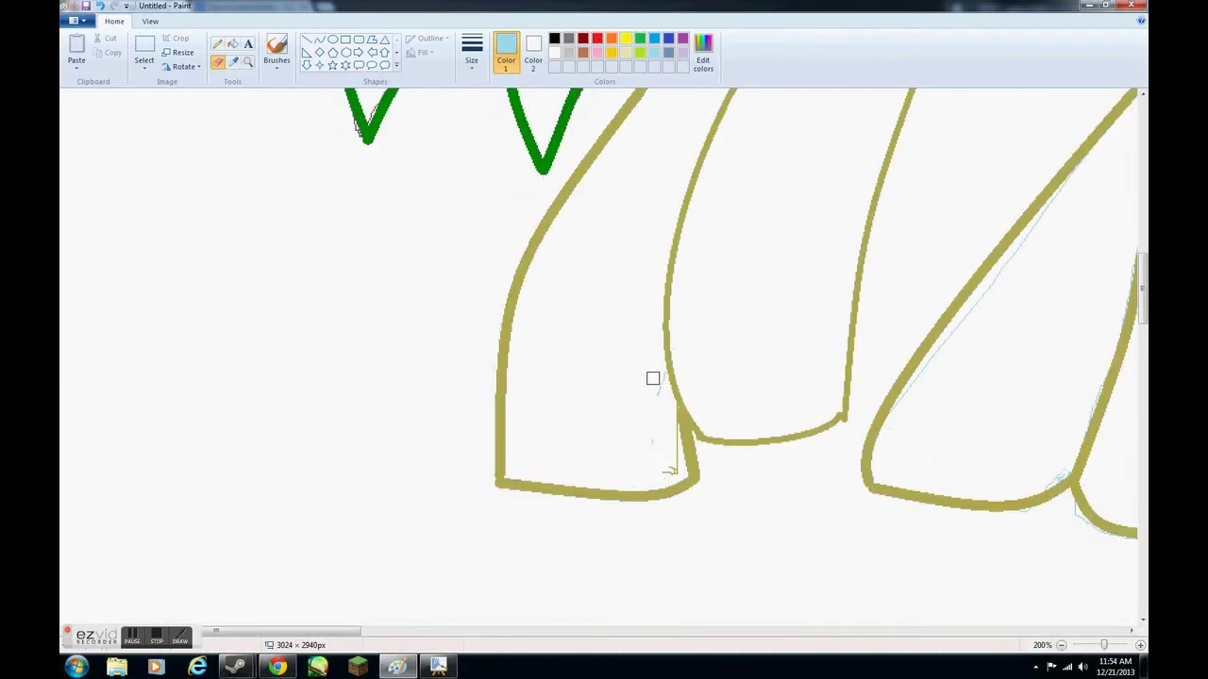
scroll(670, 409, up, 5)
click(596, 38)
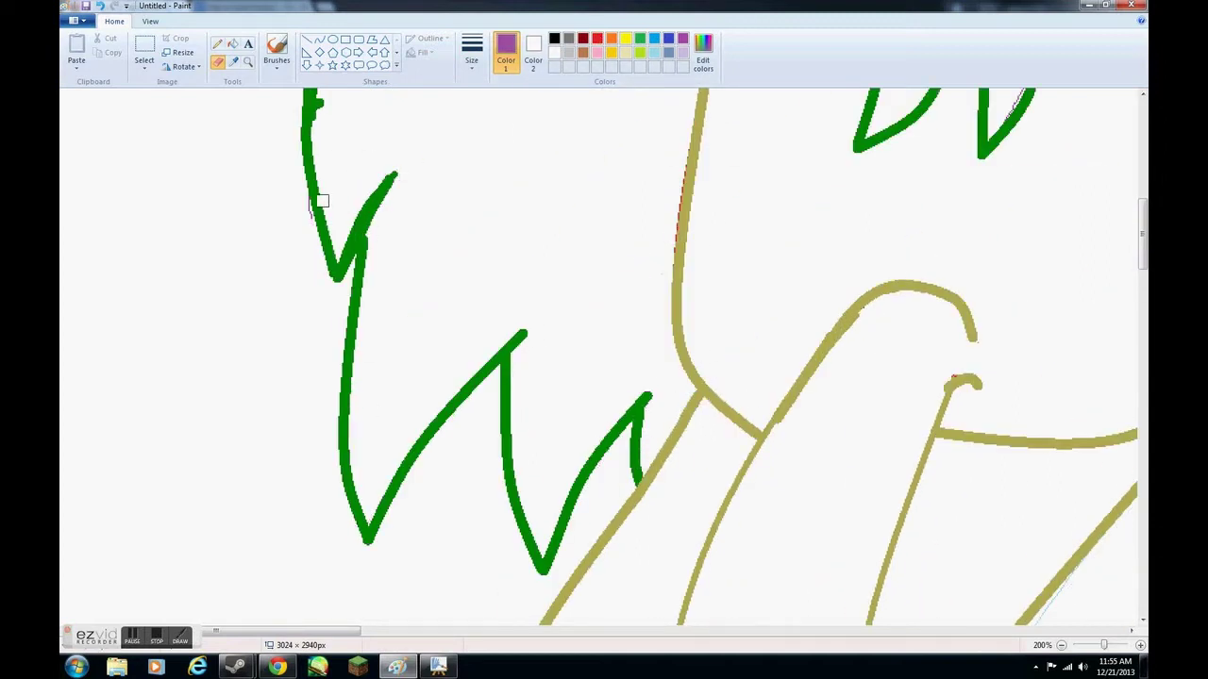
scroll(321, 201, up, 4)
scroll(585, 335, up, 3)
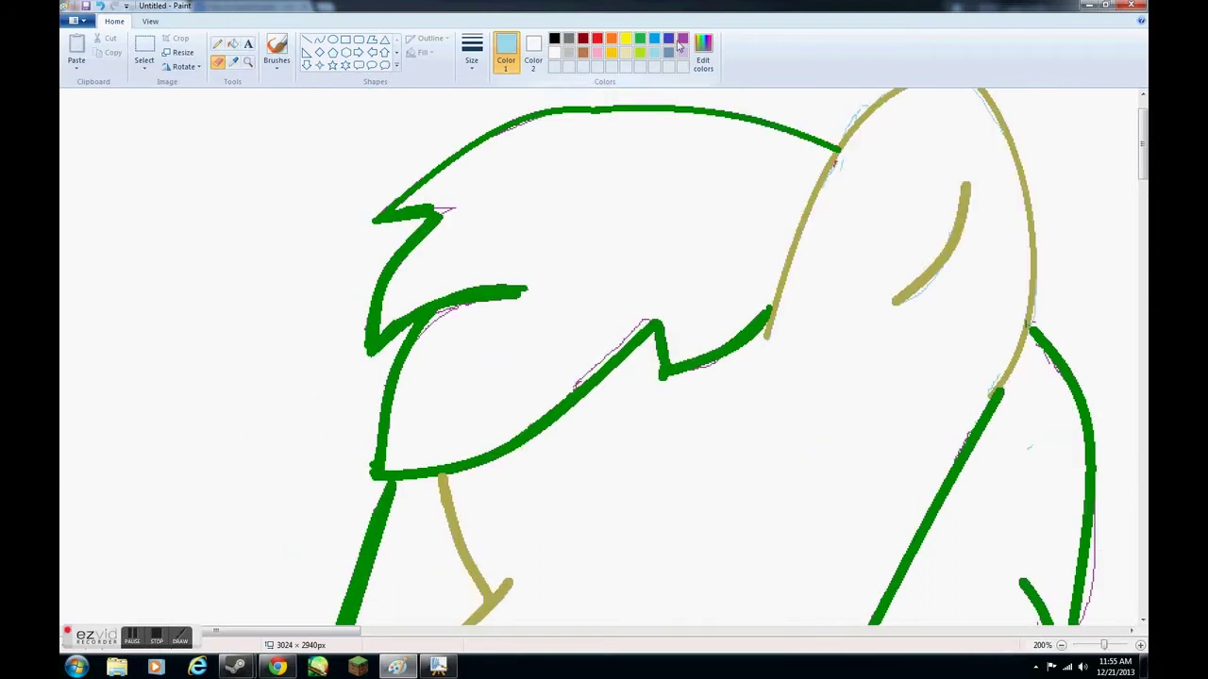
drag(454, 209, 438, 211)
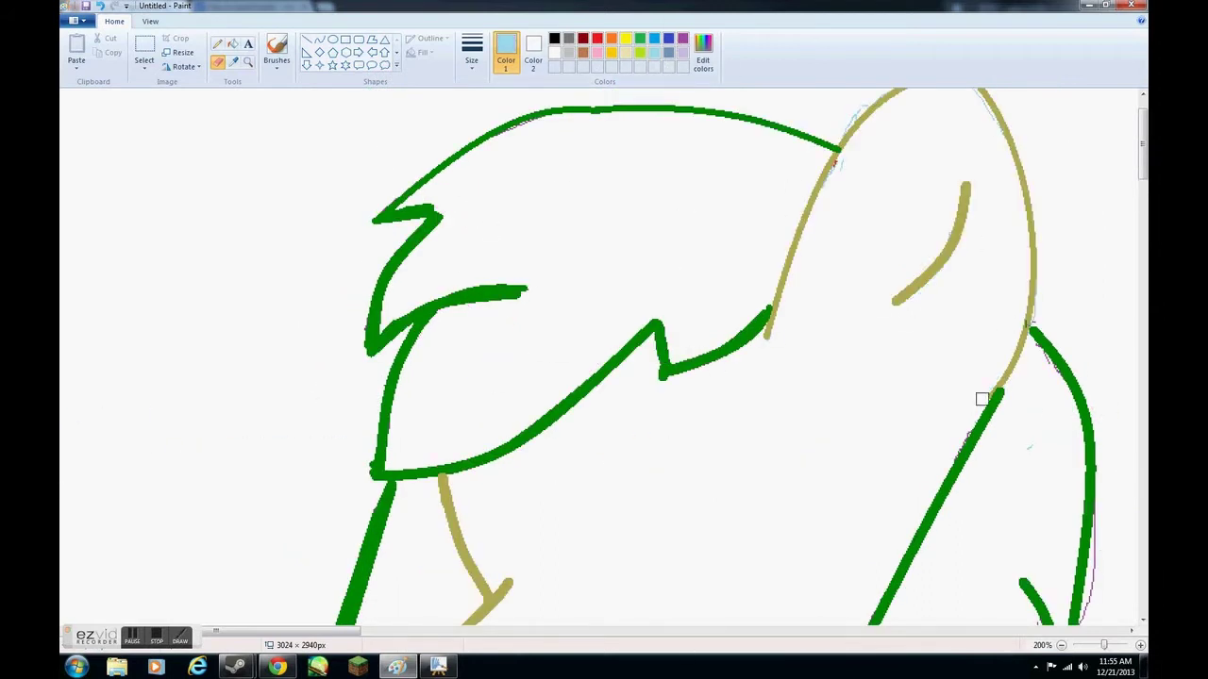
Erase the leftover red and light-blue sketch traces around the ear, replacing only those colours
scroll(1032, 301, up, 1)
drag(836, 162, 973, 151)
click(598, 38)
mouse_move(842, 248)
mouse_down()
mouse_move(840, 228)
mouse_move(825, 256)
mouse_up()
click(654, 53)
drag(952, 300, 943, 312)
scroll(981, 350, down, 2)
click(1024, 379)
click(654, 39)
Erase the leftover purple sketch lines along the mane lock behind the ear, replacing only the sampled purple
click(233, 62)
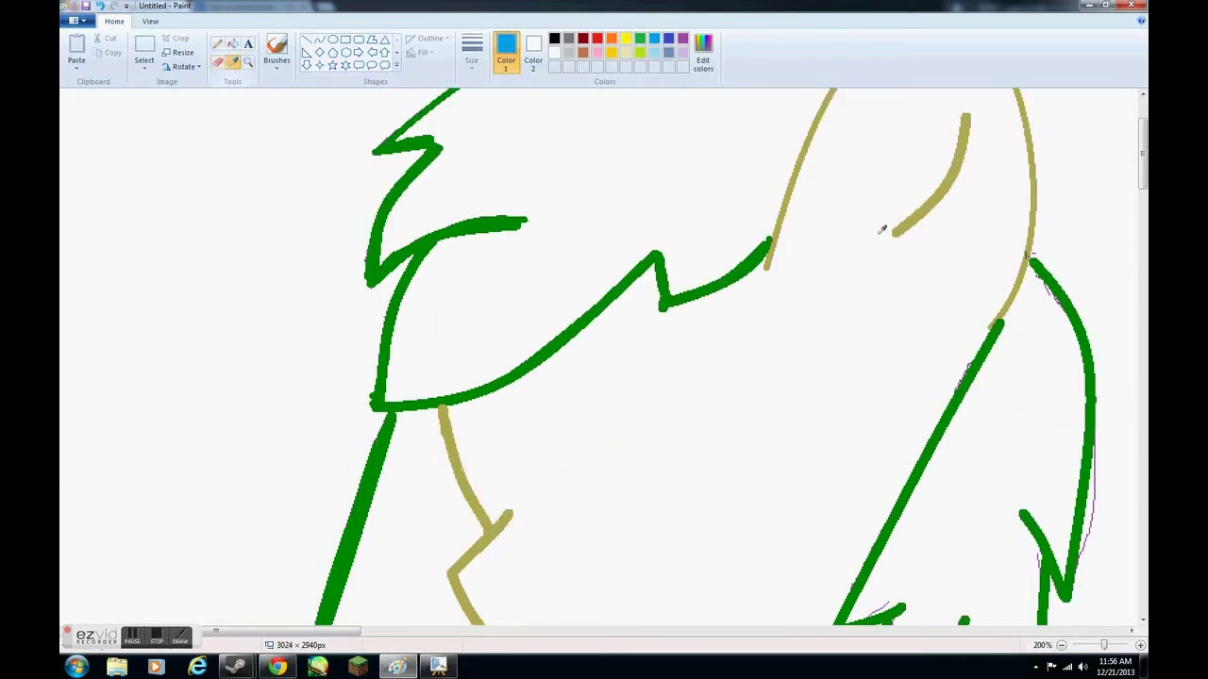
click(1043, 267)
scroll(1093, 362, down, 2)
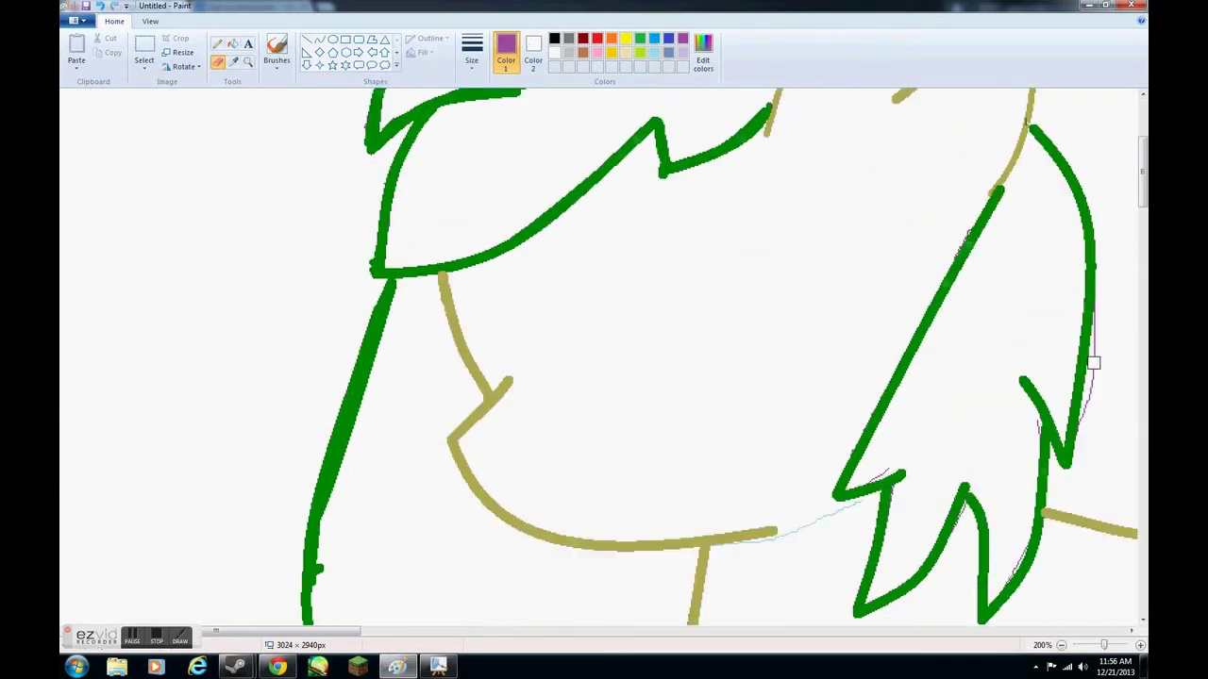
drag(1093, 363, 1085, 420)
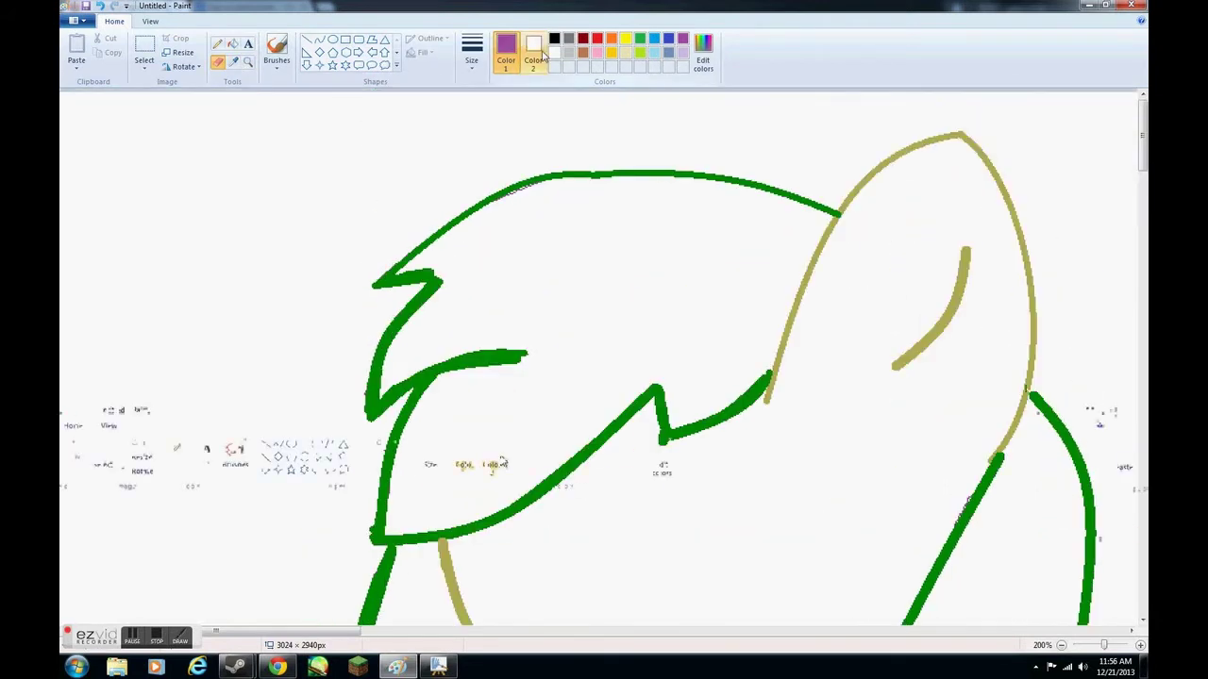
click(533, 52)
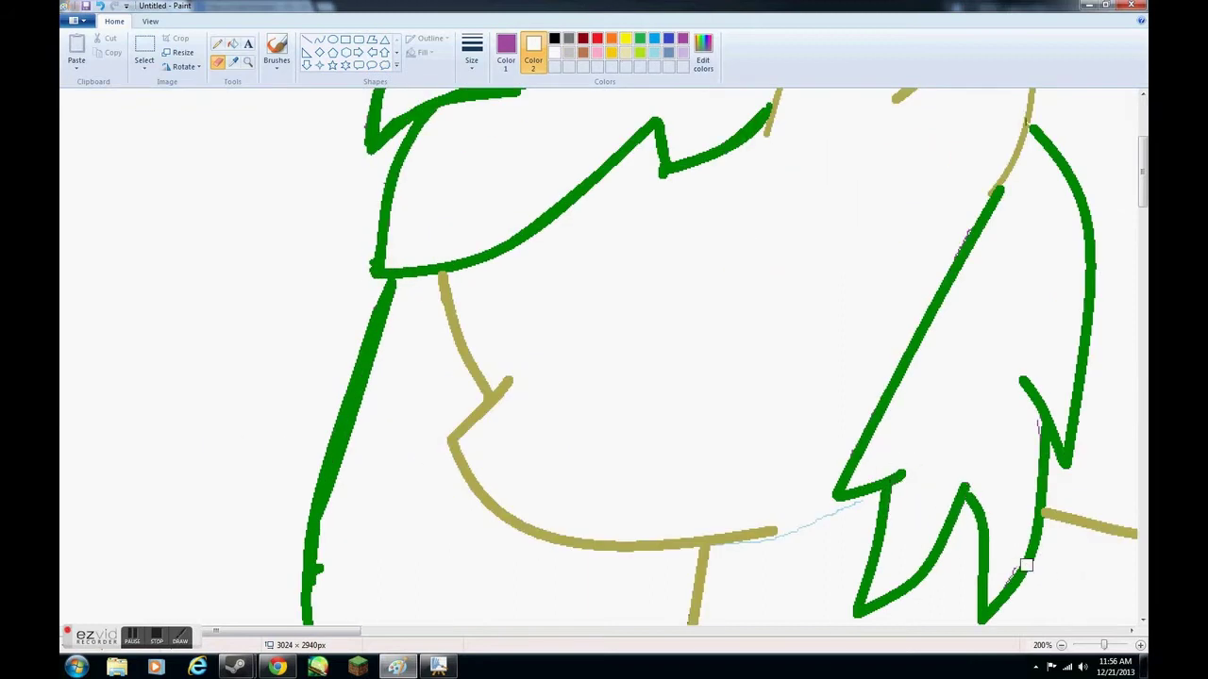
scroll(1026, 564, down, 4)
click(506, 52)
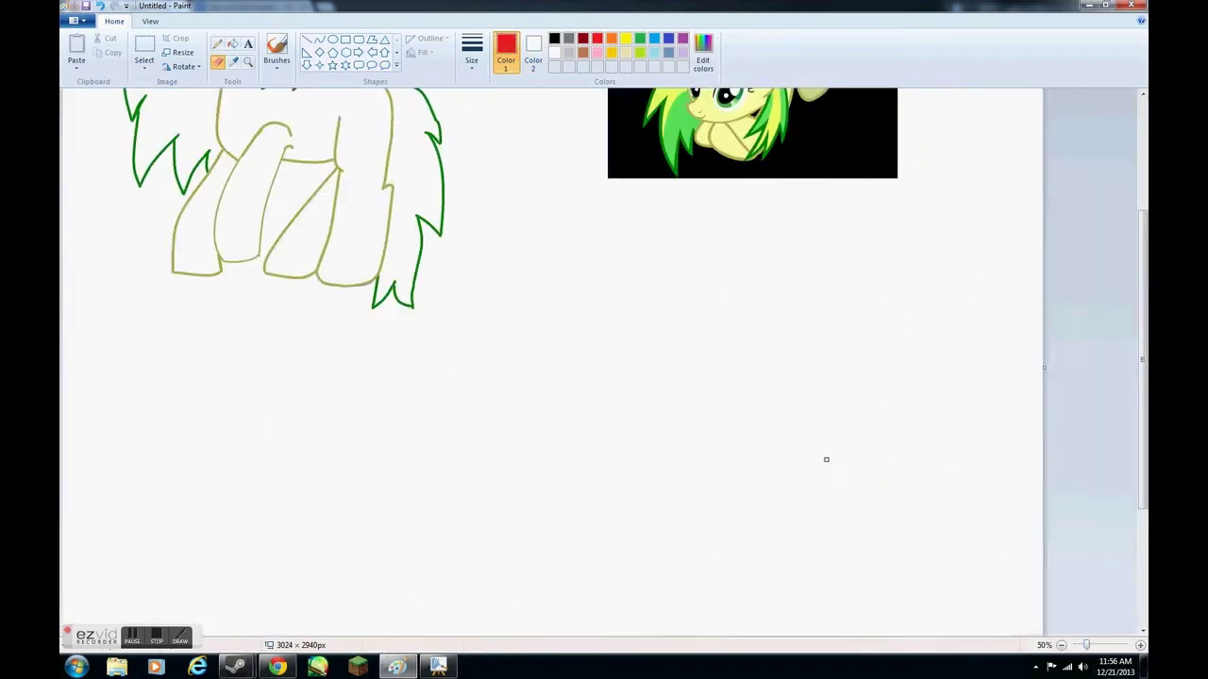
scroll(825, 459, up, 1)
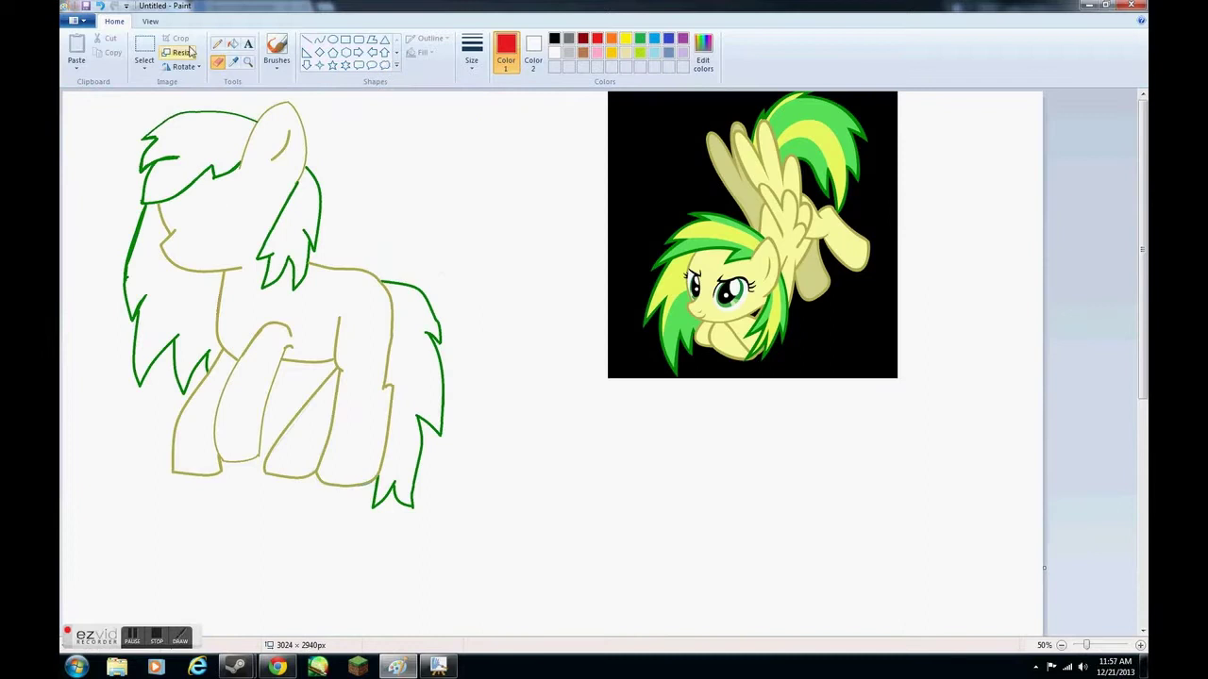
click(233, 44)
click(311, 444)
click(301, 311)
key(ctrl+z)
key(ctrl+z)
click(302, 307)
key(ctrl+z)
Fill the pony's body with pale yellow and its mane and tail with green, using colours sampled from the reference picture
click(248, 62)
click(243, 236)
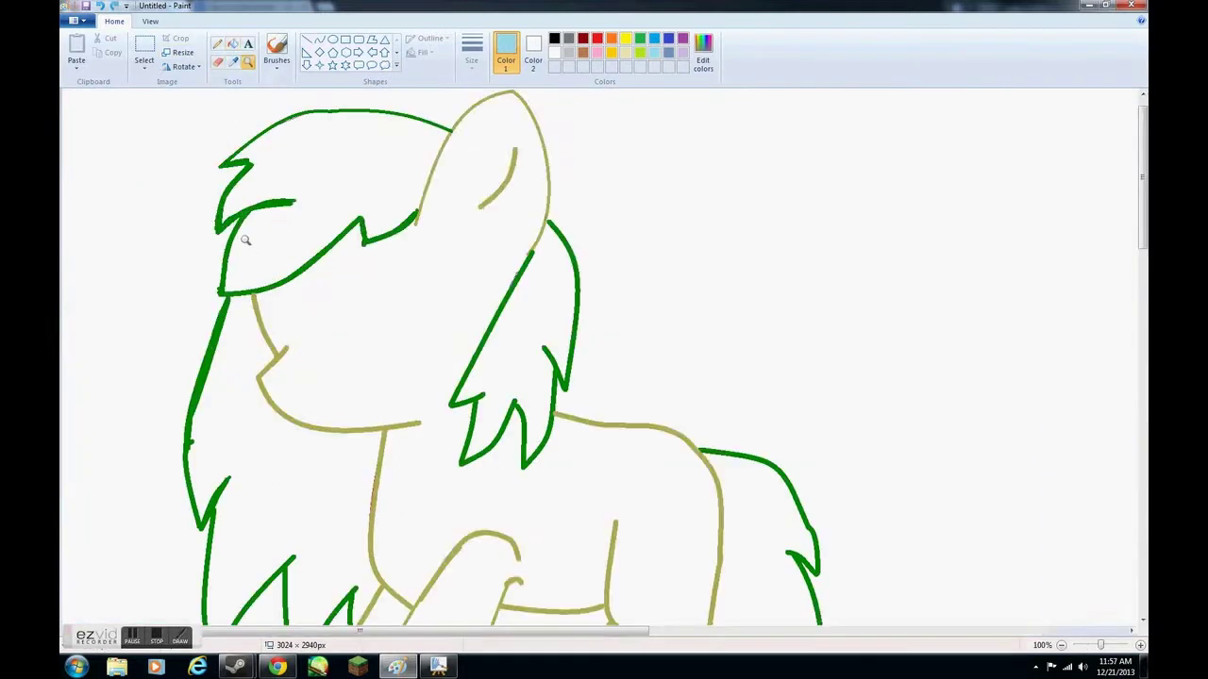
scroll(559, 381, down, 5)
click(677, 431)
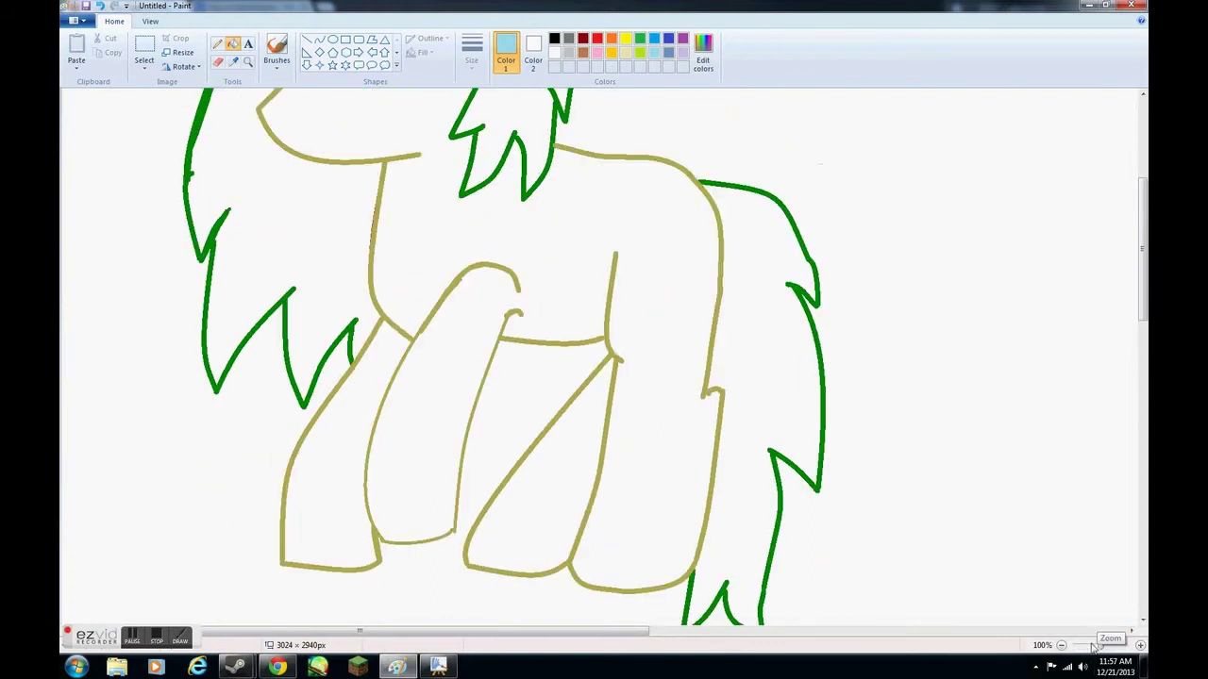
click(1092, 648)
click(233, 63)
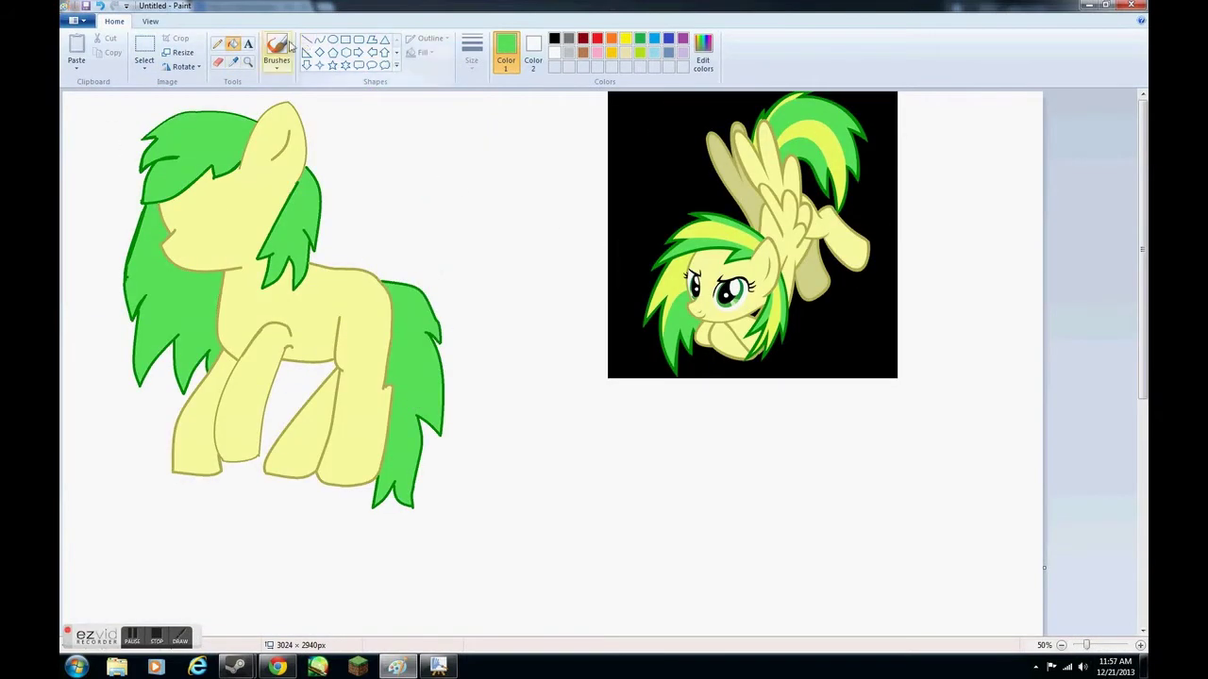
click(248, 63)
click(280, 186)
click(321, 209)
click(233, 44)
click(682, 39)
click(528, 264)
key(ctrl+z)
Erase the leftover red and purple specks along the mane lines, replacing them with the surrounding green and pale yellow
click(233, 62)
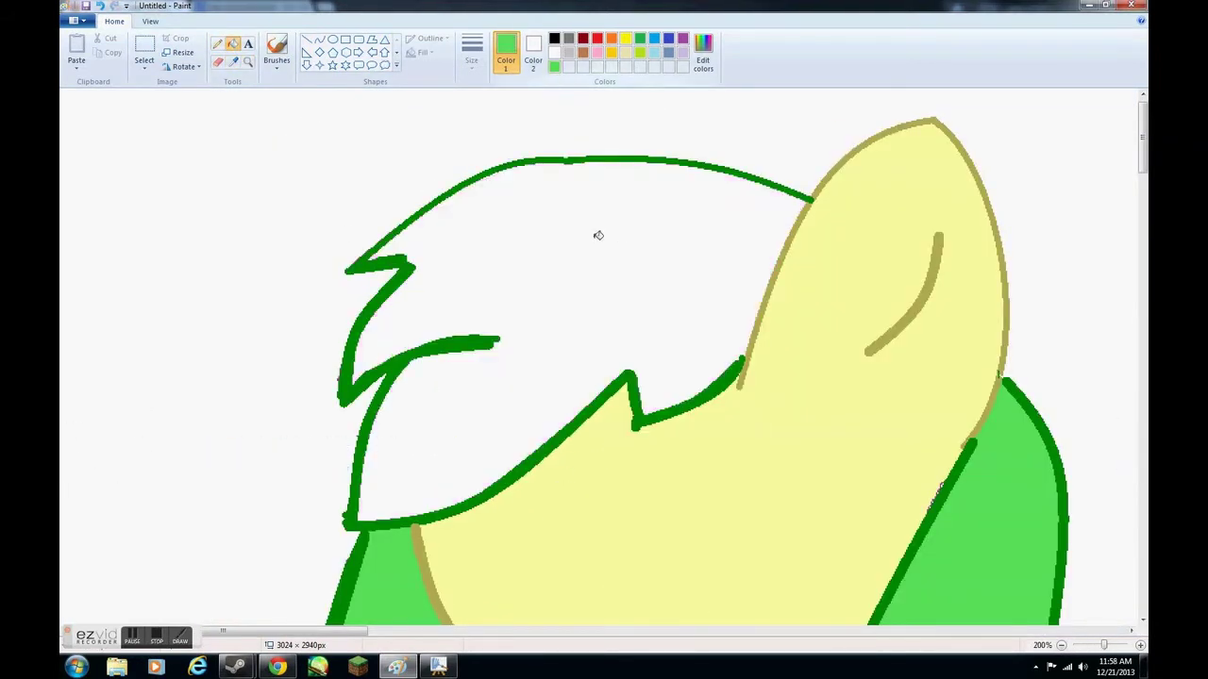
scroll(560, 267, down, 3)
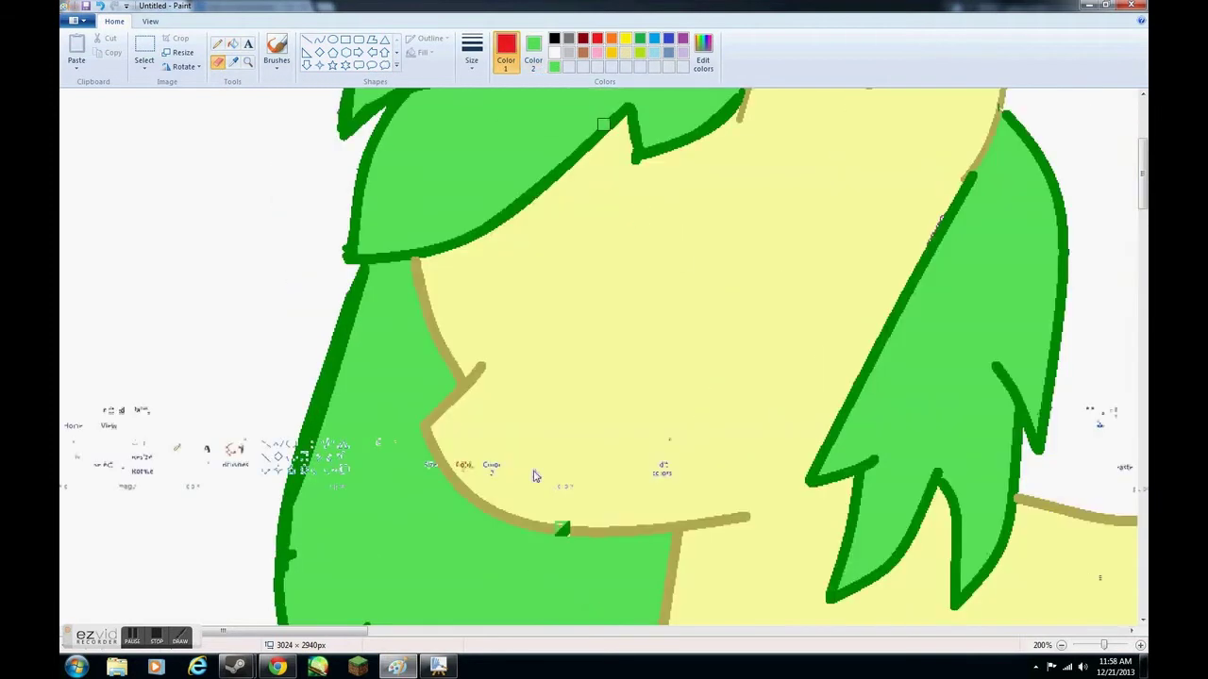
scroll(534, 474, up, 3)
click(625, 39)
click(233, 62)
click(887, 377)
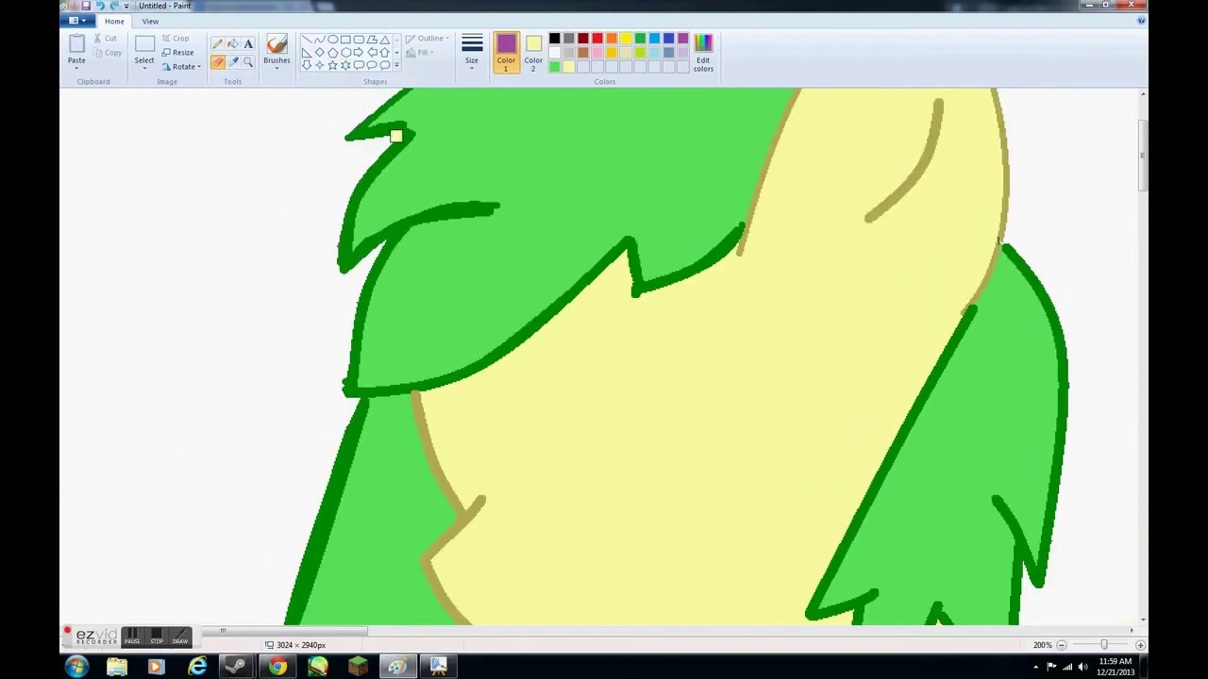
click(1015, 255)
Draw two thin bright yellow stripe borders across the fringe with the Pencil, ending at the ear
click(711, 334)
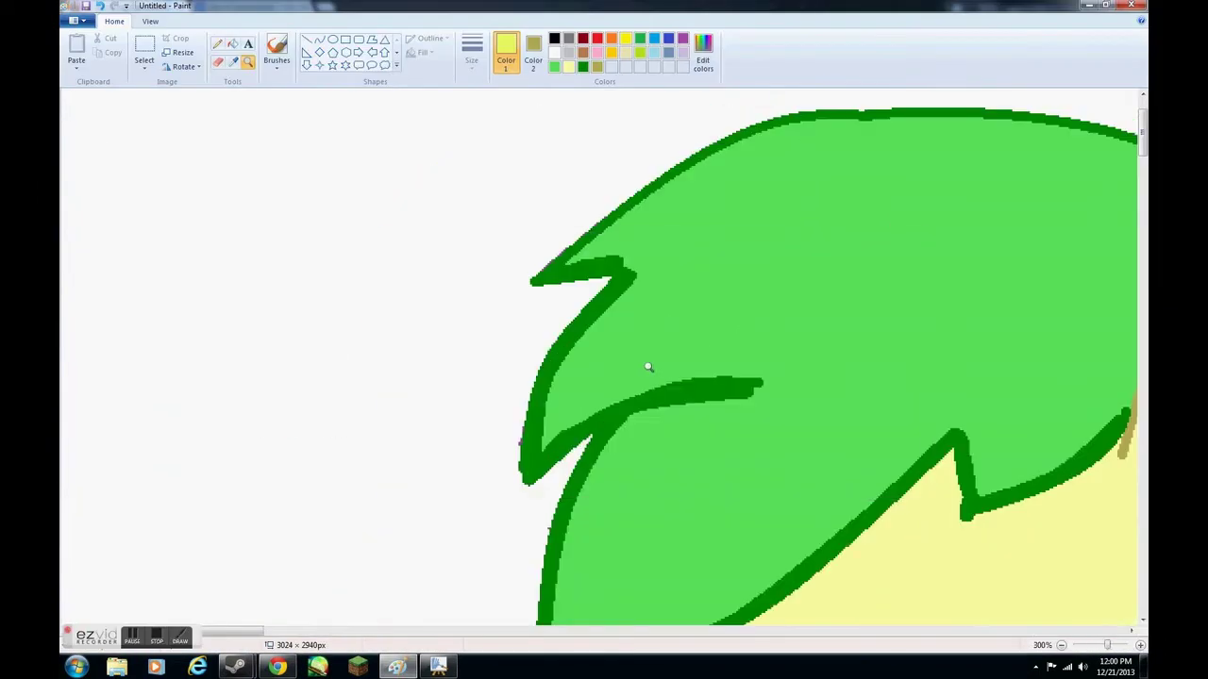
mouse_move(636, 264)
mouse_down()
mouse_move(774, 240)
mouse_move(1025, 247)
mouse_up()
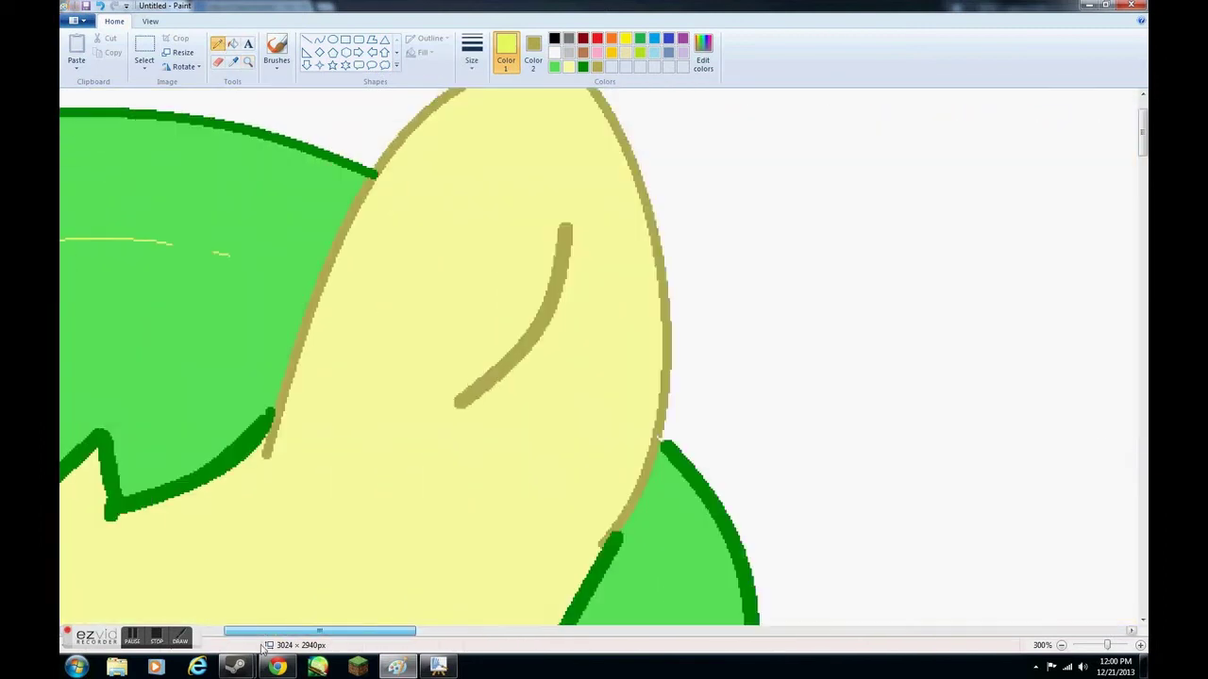
drag(263, 649, 248, 648)
drag(247, 245, 391, 289)
drag(313, 633, 264, 642)
drag(322, 385, 504, 370)
drag(552, 369, 713, 383)
Draw thin bright yellow stripe borders through the front mane below the chin and the lock behind the ear
triple_click(1062, 646)
click(1140, 646)
mouse_move(283, 553)
mouse_down()
mouse_move(328, 454)
mouse_move(382, 424)
mouse_up()
scroll(381, 423, down, 3)
click(1061, 646)
click(1140, 645)
drag(484, 282, 532, 141)
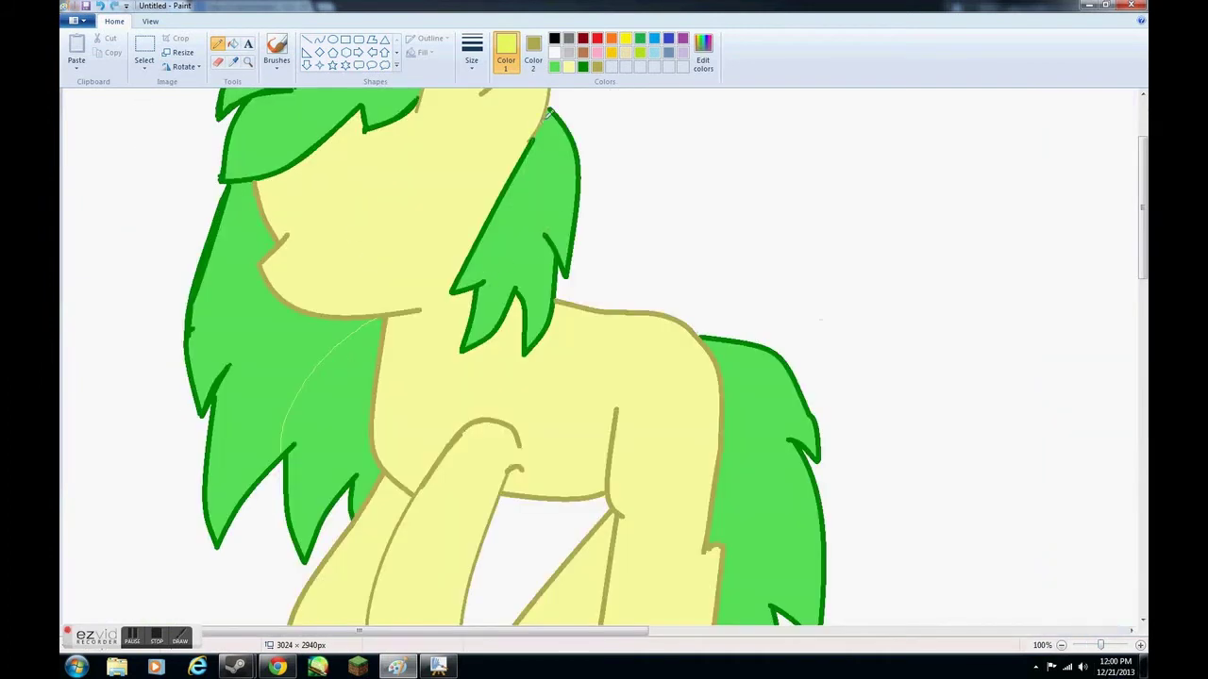
Fill the upper part of the tail with bright yellow
ctrl+scroll(544, 160, down, 1)
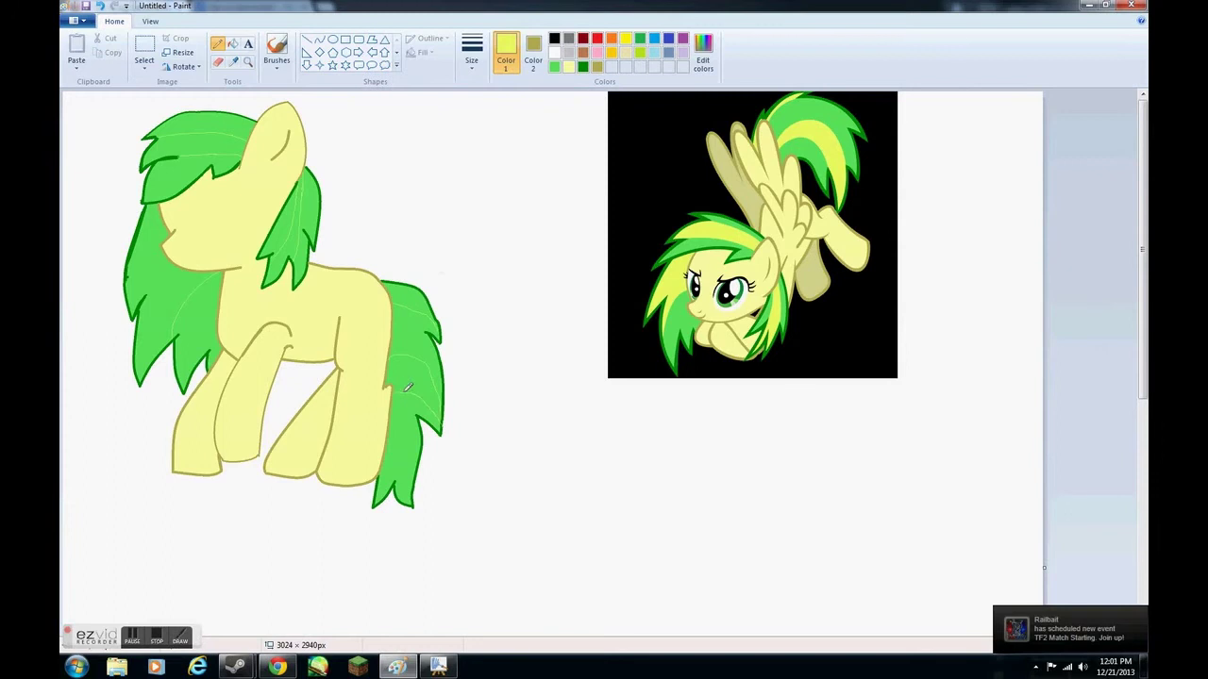
click(415, 321)
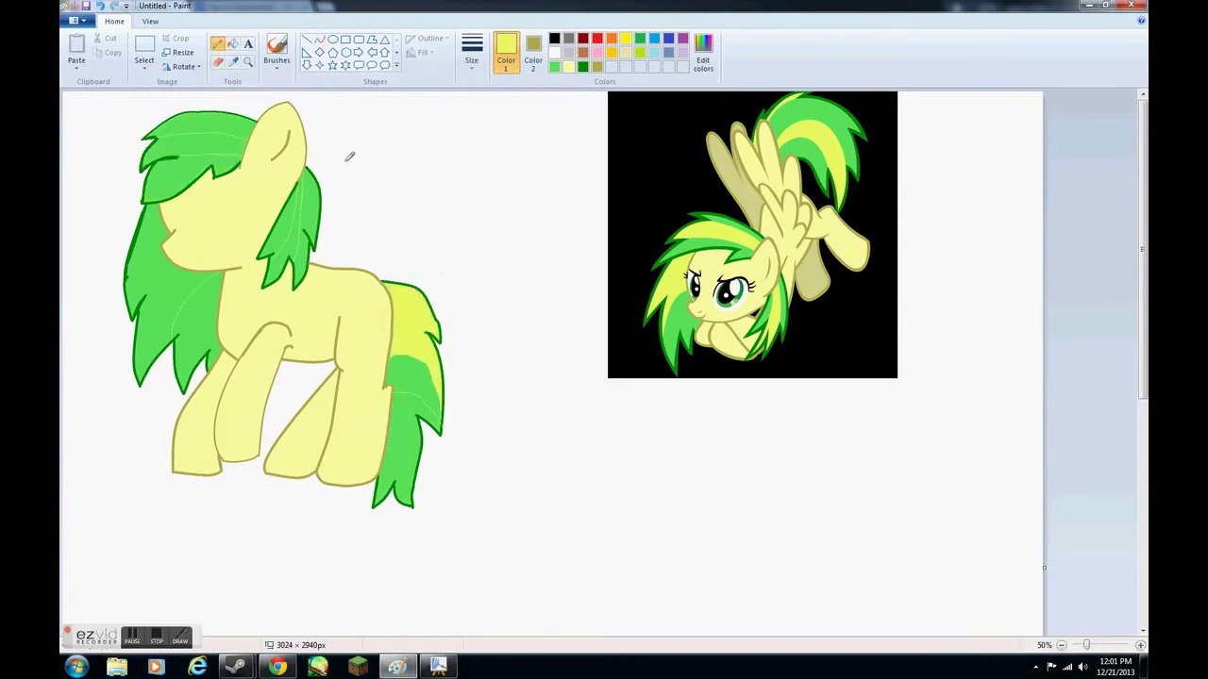
Fill the fringe stripe, the outer part of the front mane and the stripe behind the ear with bright yellow
click(250, 62)
click(208, 142)
click(207, 141)
click(208, 142)
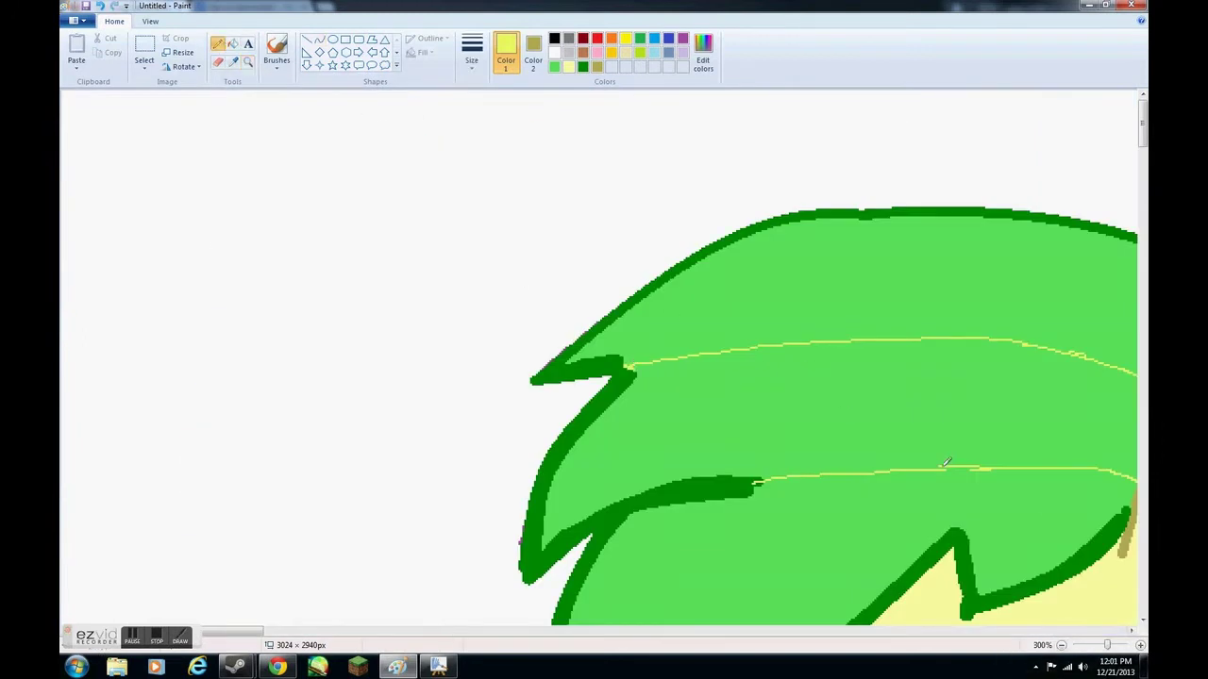
click(809, 407)
scroll(693, 331, down, 10)
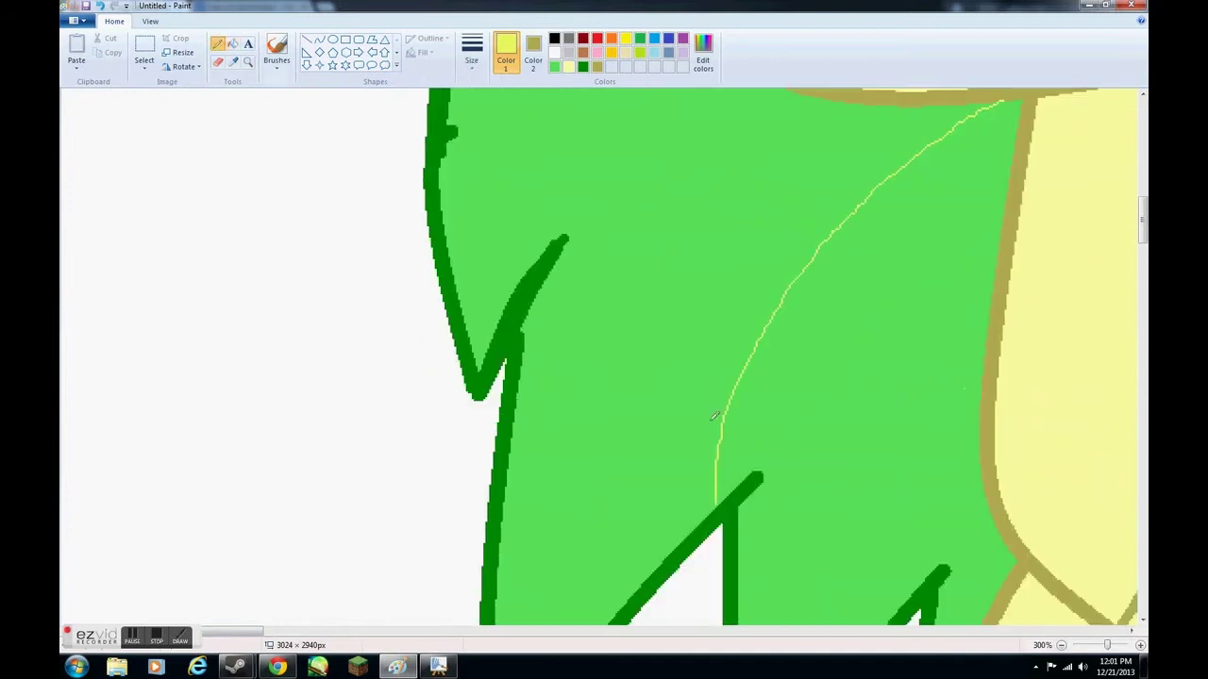
click(233, 45)
click(623, 312)
drag(1107, 645, 1095, 644)
scroll(773, 280, down, 8)
scroll(774, 281, up, 3)
scroll(773, 281, down, 3)
scroll(606, 389, up, 4)
Refill the upper part of the tail with green and draw new thin pale yellow stripe borders across it
click(555, 67)
click(412, 325)
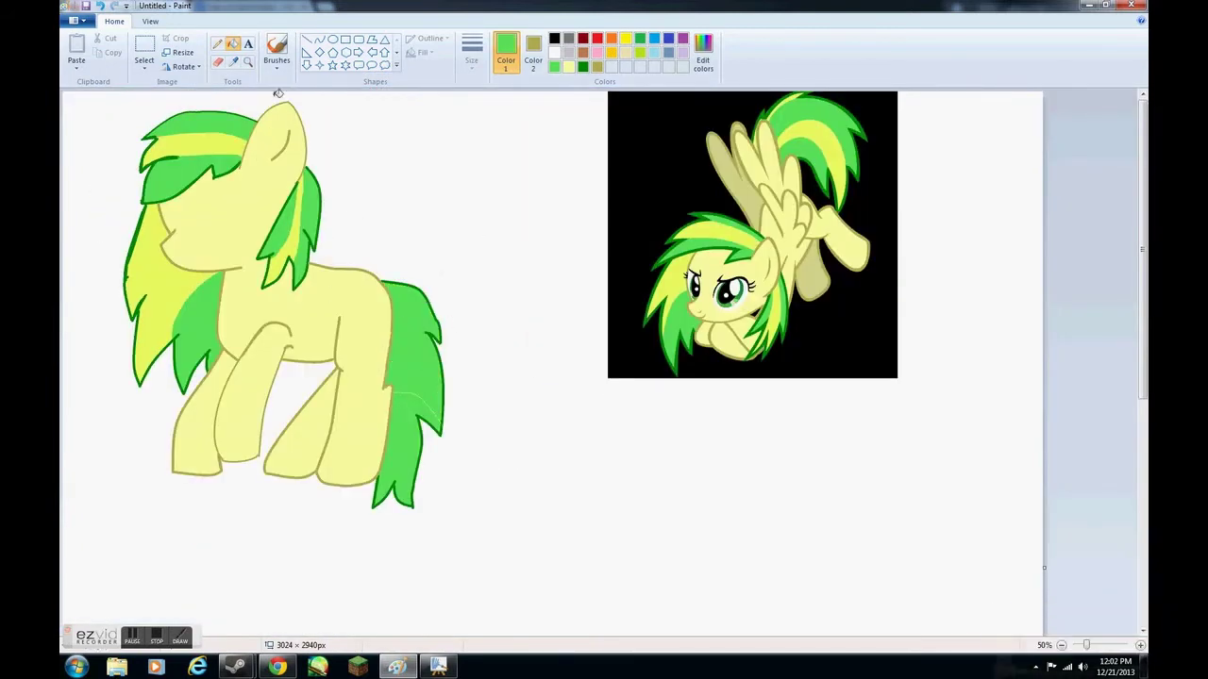
click(218, 45)
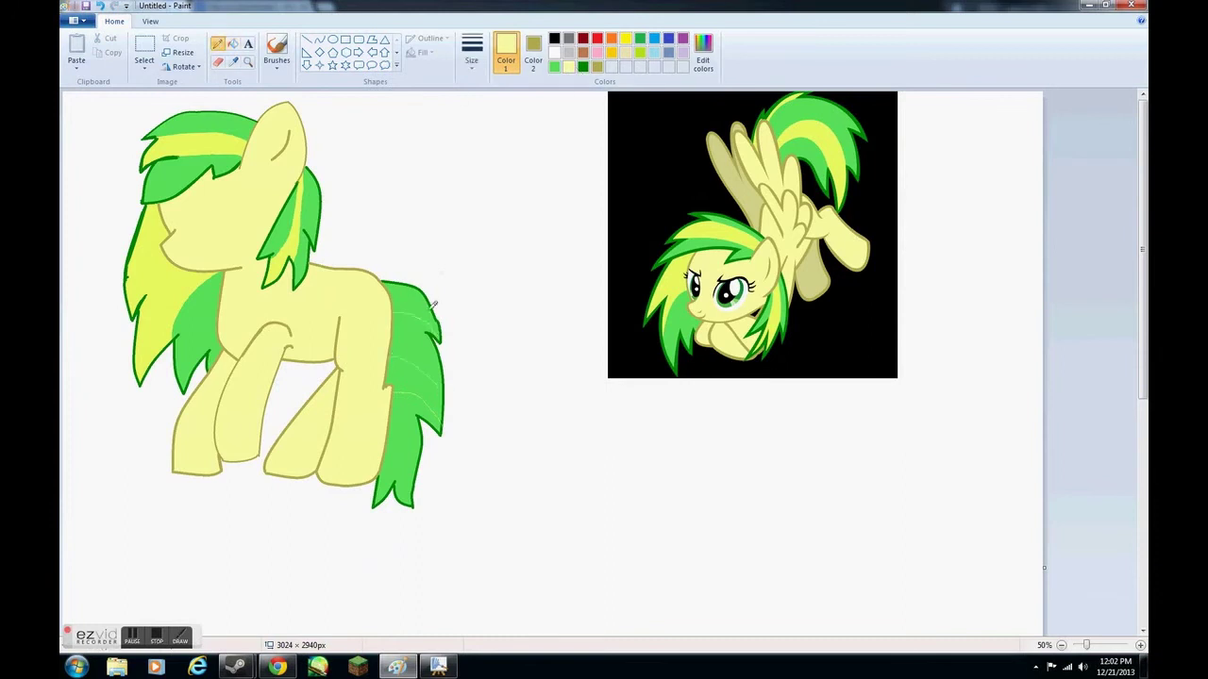
scroll(425, 294, down, 3)
Fill the tail band between the two lower stripe borders with bright yellow sampled from the lowest border line
click(248, 62)
click(463, 287)
click(463, 288)
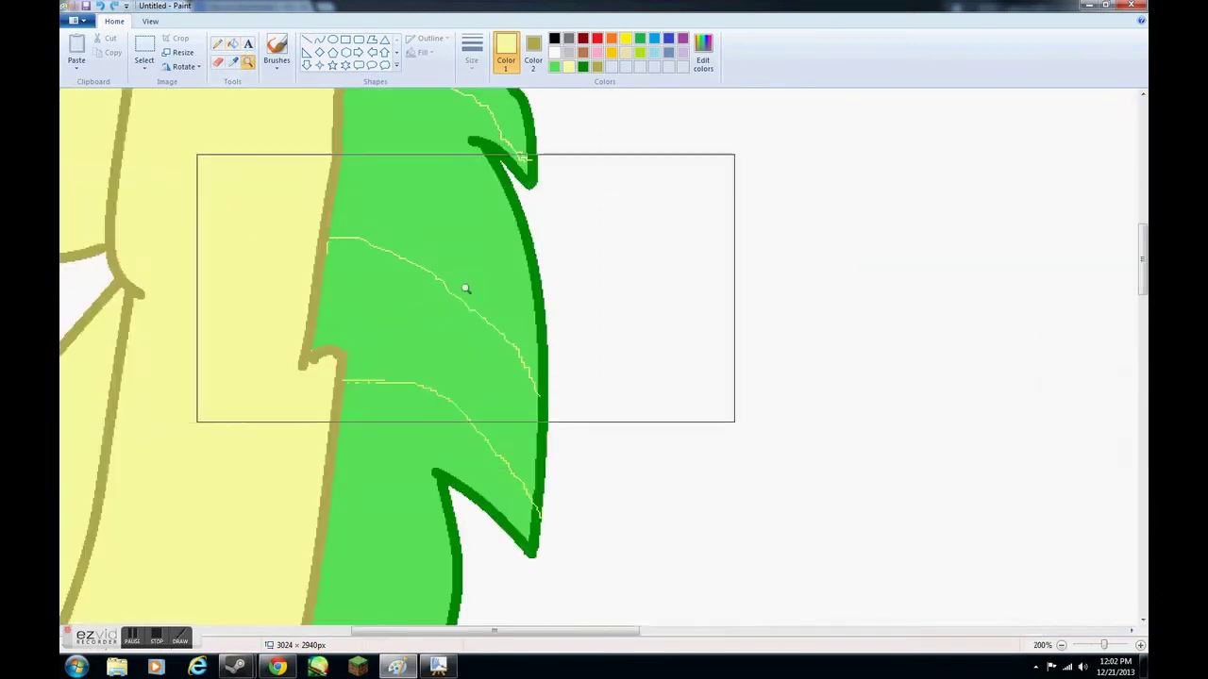
click(464, 289)
click(233, 61)
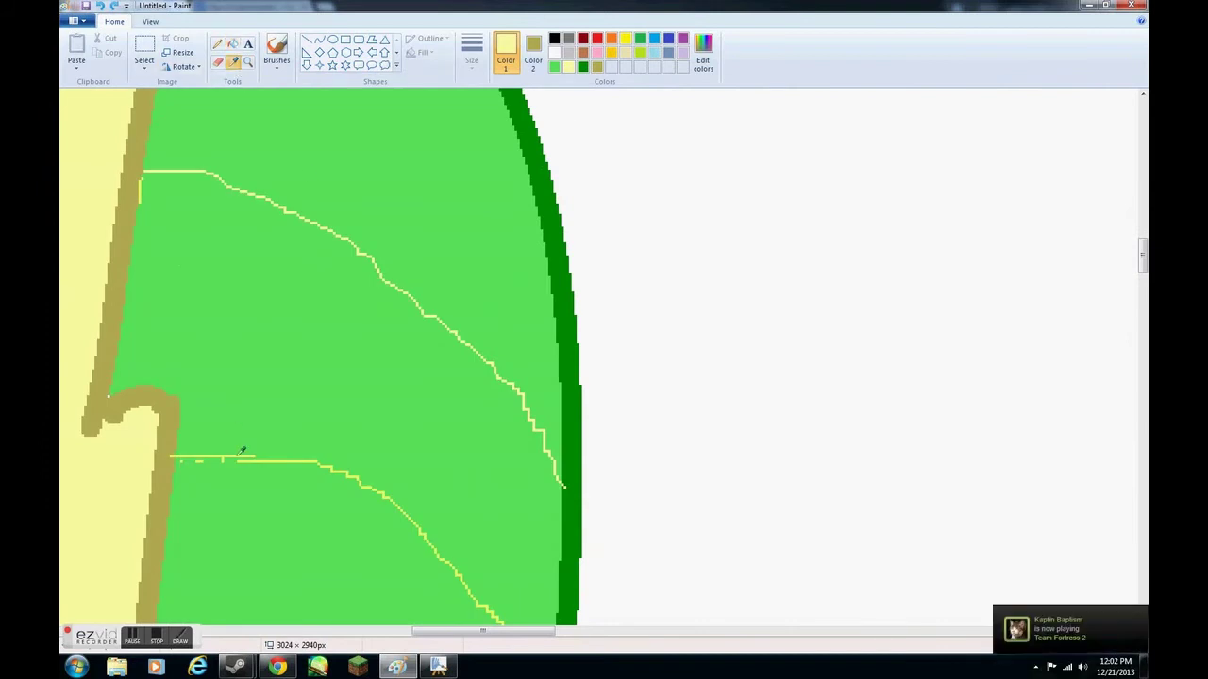
click(233, 43)
click(345, 246)
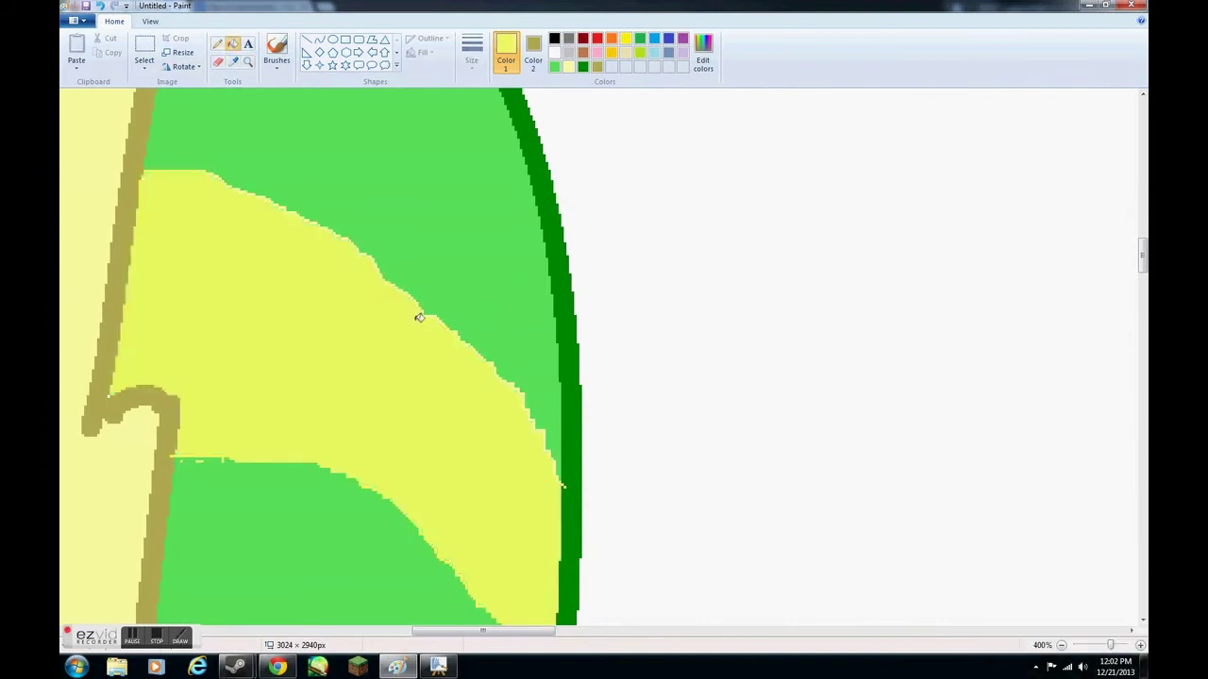
scroll(287, 160, up, 4)
click(287, 161)
key(ctrl+z)
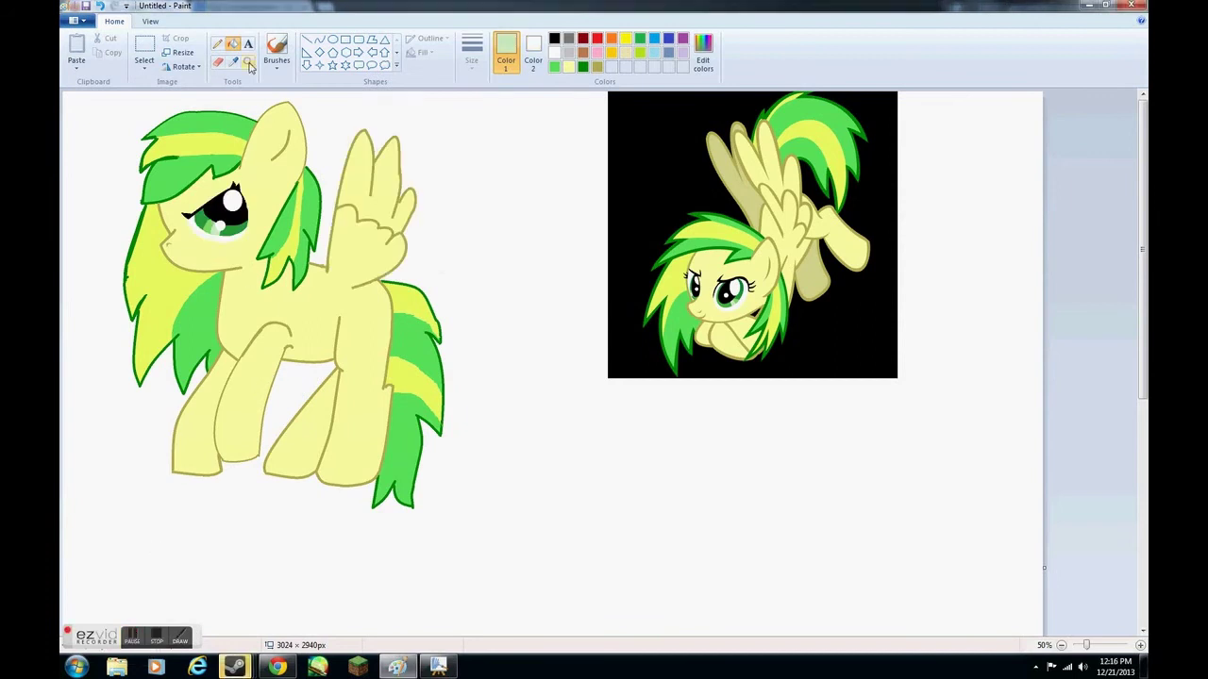
Draw a small curved mouth above the chin line with the Pencil in olive and fill it with olive
click(249, 64)
click(275, 308)
click(453, 310)
click(453, 310)
click(597, 66)
click(218, 44)
scroll(346, 454, up, 2)
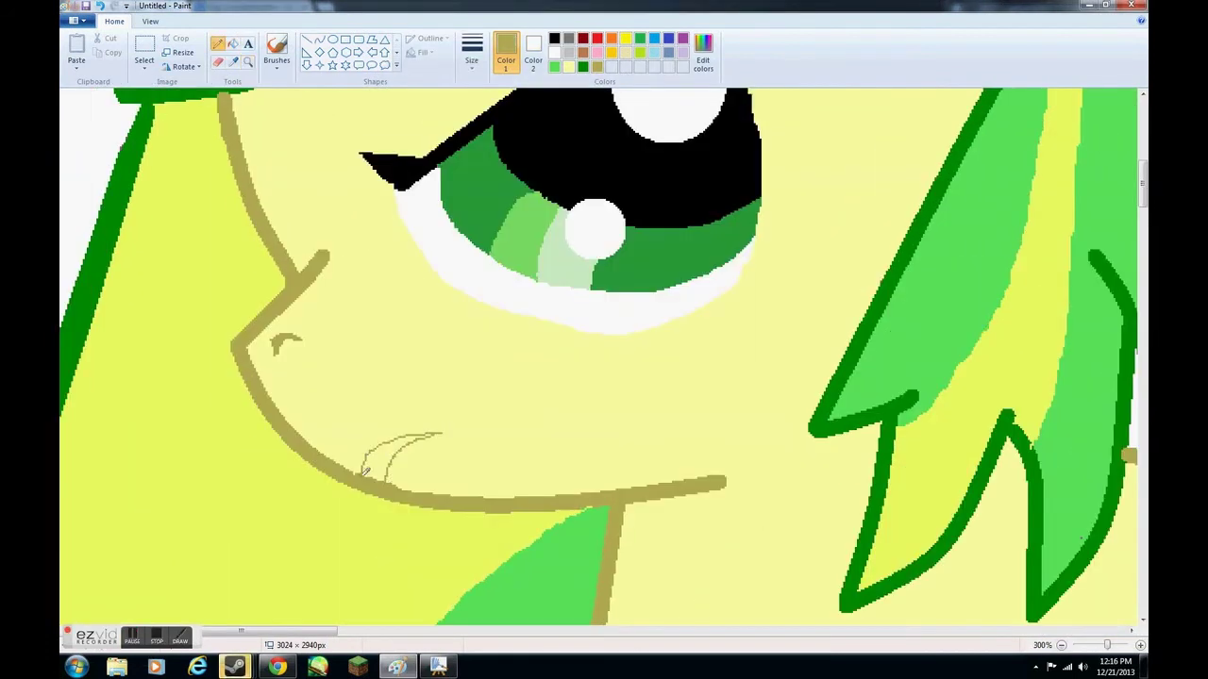
click(233, 44)
click(427, 435)
click(1061, 646)
double_click(1062, 645)
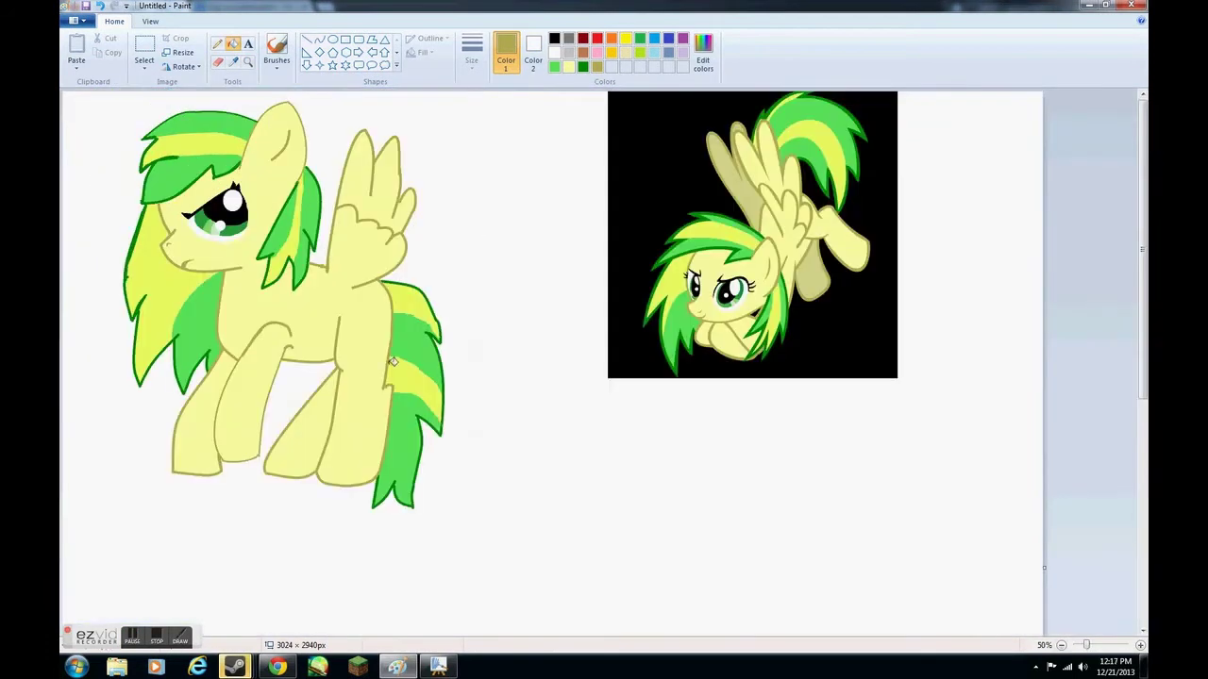
Draw the outer feather edges of the far wing behind the front wing with the Pencil in olive
click(249, 64)
click(292, 248)
right_click(291, 248)
click(372, 192)
click(527, 293)
click(218, 45)
drag(557, 304, 706, 147)
drag(778, 171, 836, 156)
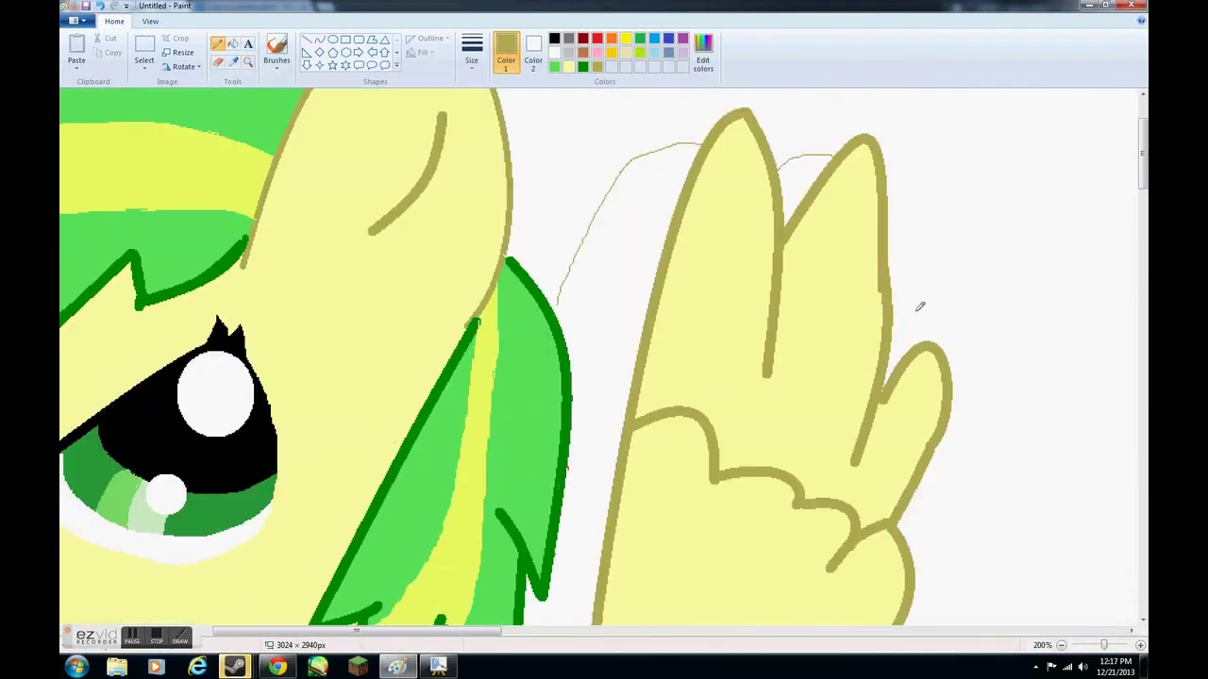
drag(889, 323, 922, 341)
Draw the far wing's lower edge beside the mane and a second inner line along its large upper feather
scroll(542, 470, down, 3)
drag(530, 493, 524, 507)
scroll(557, 182, up, 1)
scroll(552, 347, down, 2)
drag(549, 332, 540, 375)
scroll(590, 214, up, 1)
scroll(566, 320, up, 1)
drag(563, 328, 699, 151)
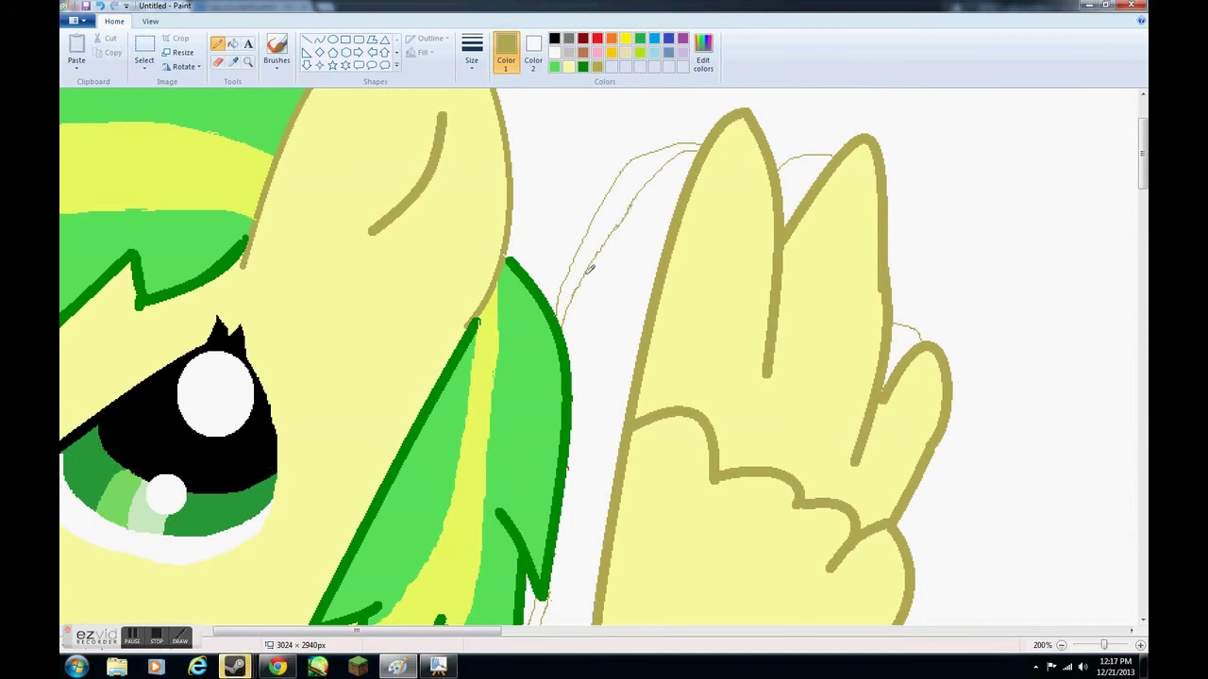
Fill the far wing's outline bands with olive and its interior with pale yellow
click(233, 43)
click(600, 237)
click(807, 162)
scroll(588, 277, down, 3)
click(613, 264)
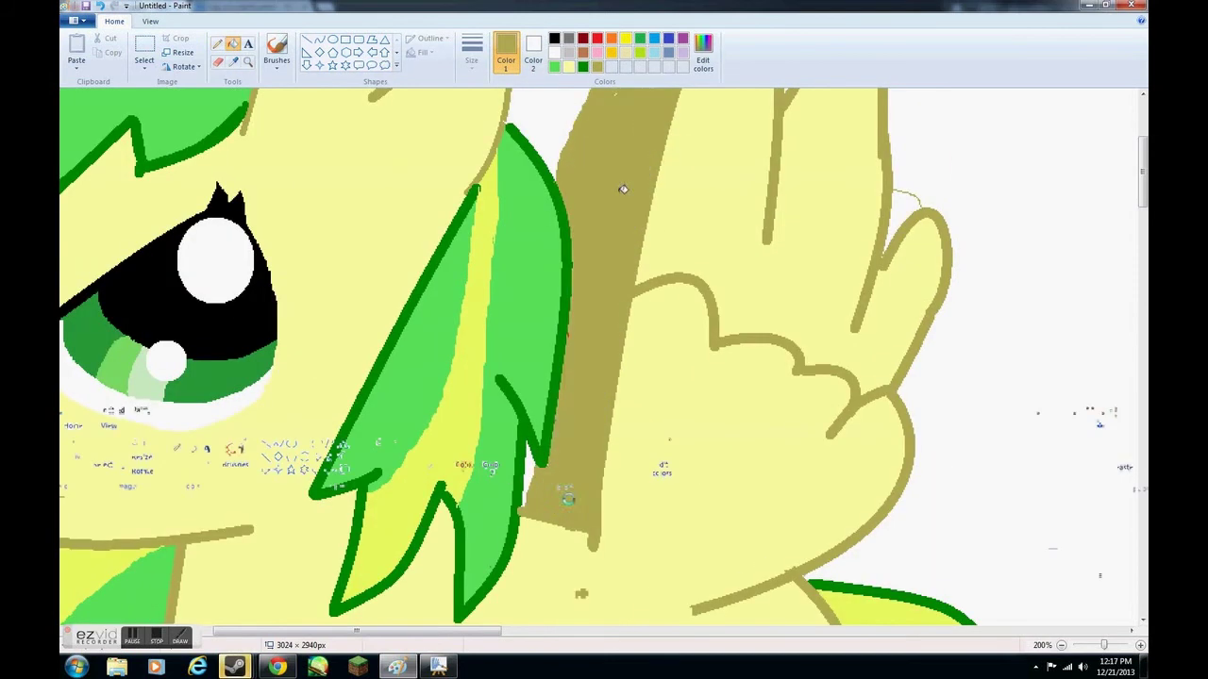
click(568, 67)
click(613, 264)
Draw a short arched feather line across the far wing with the Curve tool in olive
scroll(612, 264, up, 3)
click(319, 39)
click(597, 67)
mouse_move(569, 387)
mouse_down()
mouse_move(632, 406)
mouse_move(609, 357)
mouse_up()
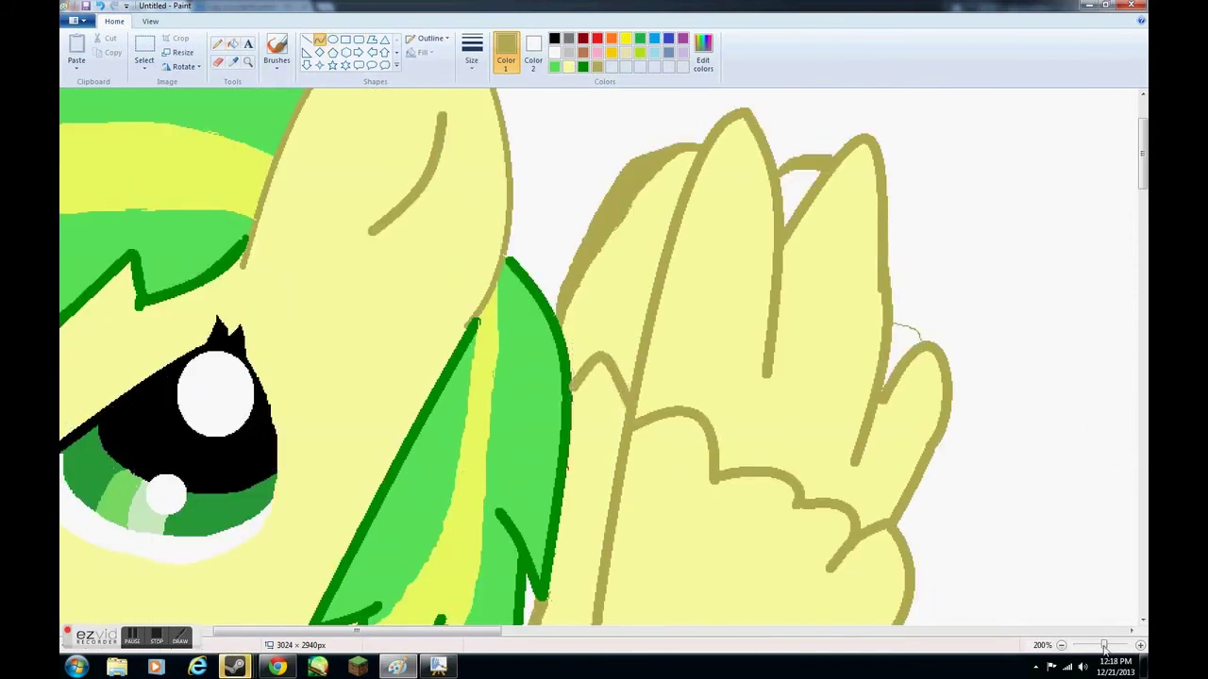
Fill the white gaps between the far wing's feathers with pale yellow and its small outline bands with olive
drag(1104, 645, 1079, 645)
scroll(190, 170, up, 2)
click(233, 44)
click(568, 67)
click(746, 282)
click(248, 62)
triple_click(674, 339)
click(218, 44)
click(598, 67)
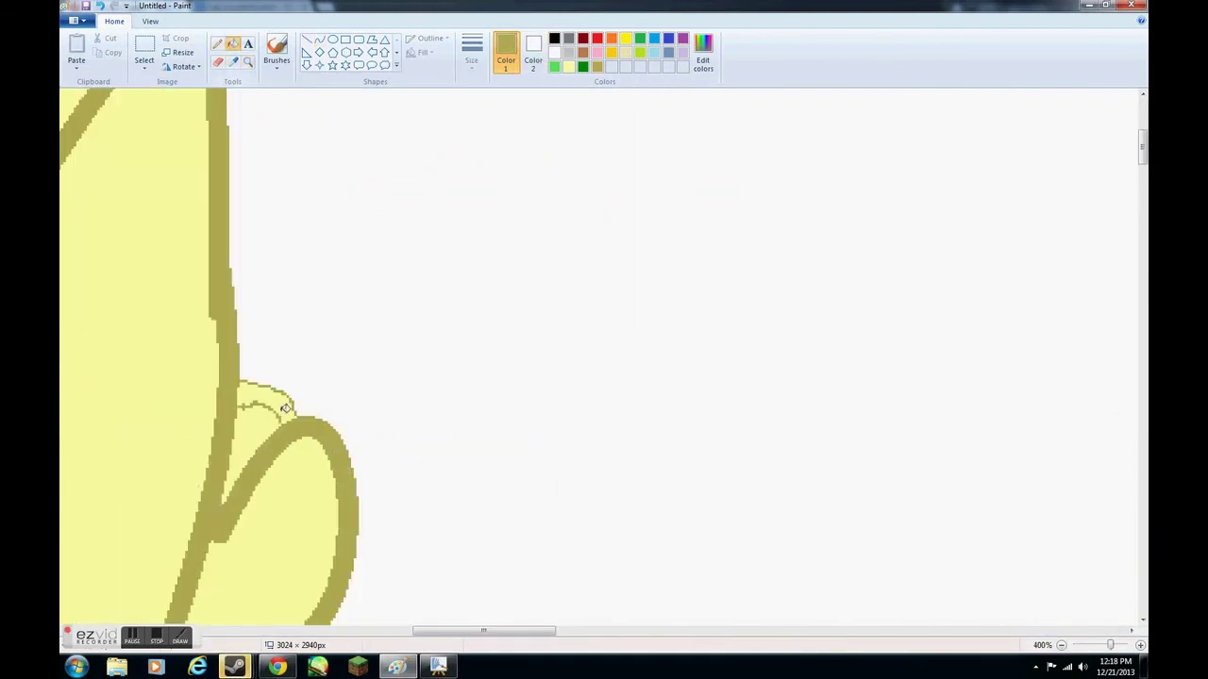
scroll(262, 397, down, 5)
scroll(327, 324, up, 2)
scroll(623, 226, down, 1)
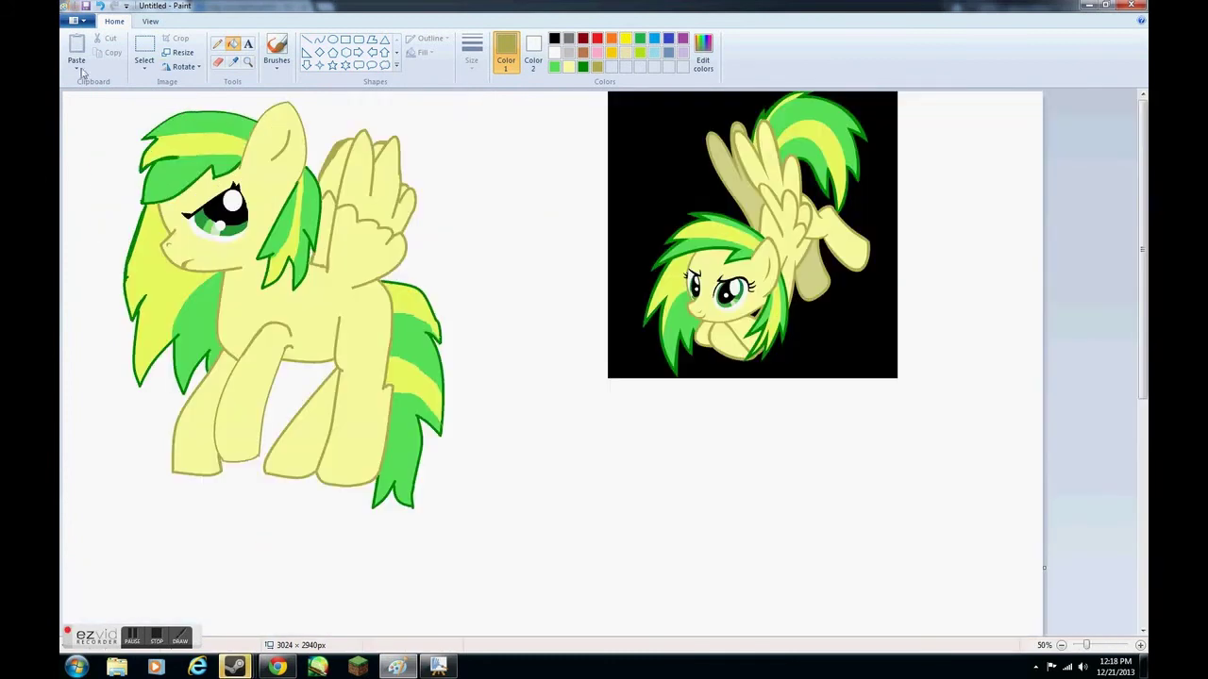
click(219, 63)
click(144, 47)
scroll(74, 346, down, 1)
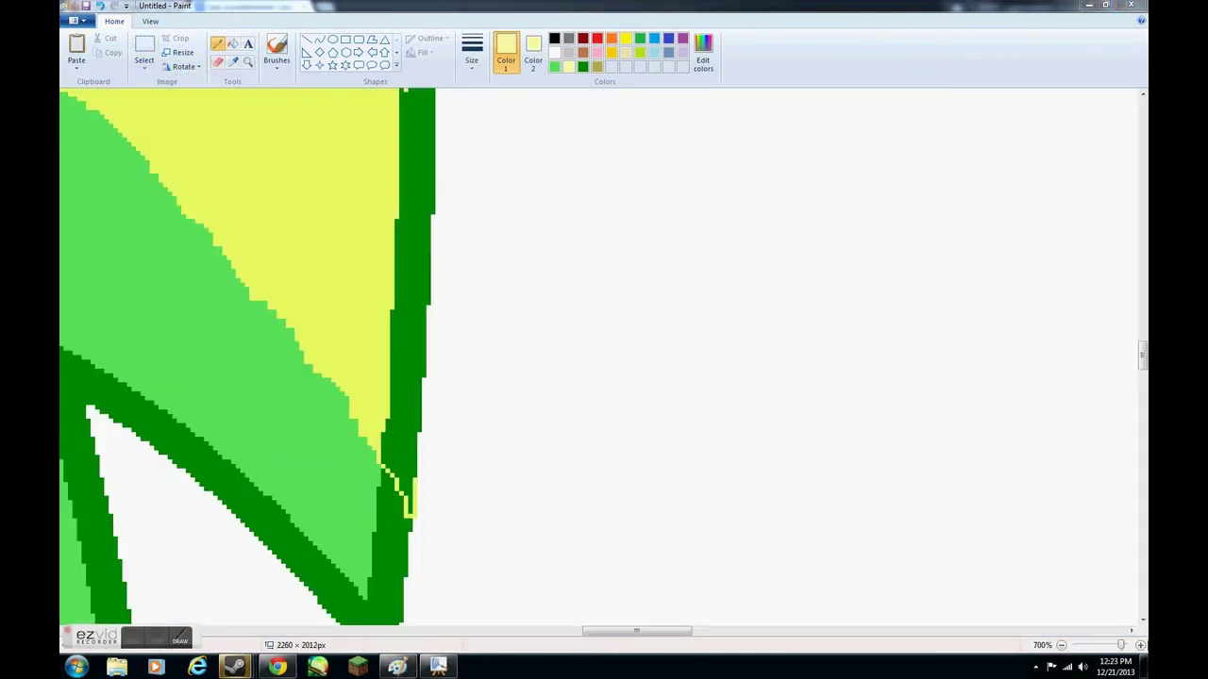
Examine the coloured pegasus as a whole and its ear, mane, eye and wings up close
click(1104, 647)
scroll(889, 563, down, 4)
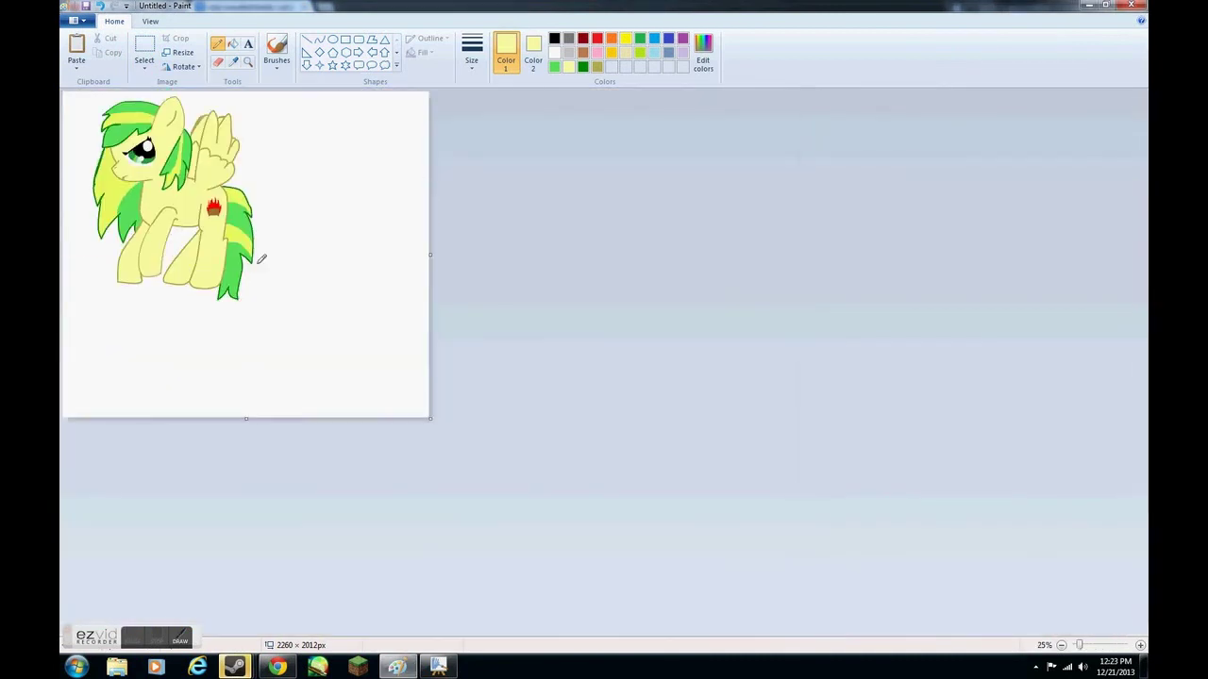
scroll(270, 256, up, 1)
scroll(471, 233, up, 1)
scroll(483, 246, down, 1)
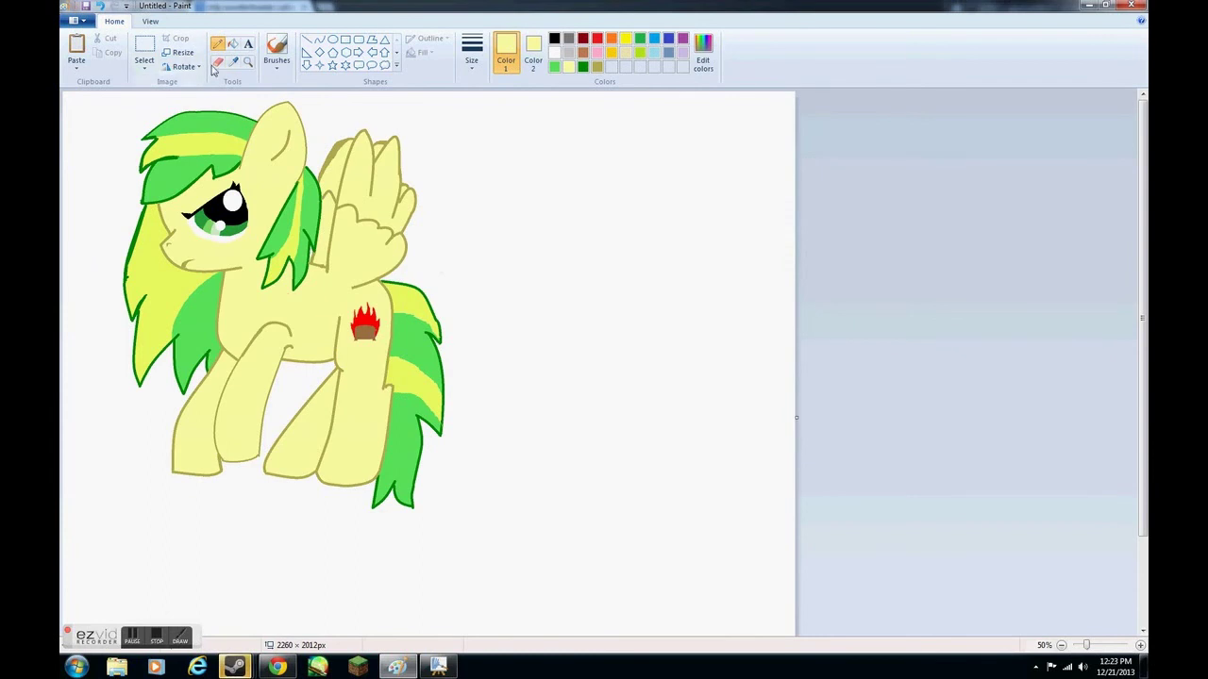
click(249, 65)
click(374, 269)
click(498, 281)
scroll(377, 241, up, 2)
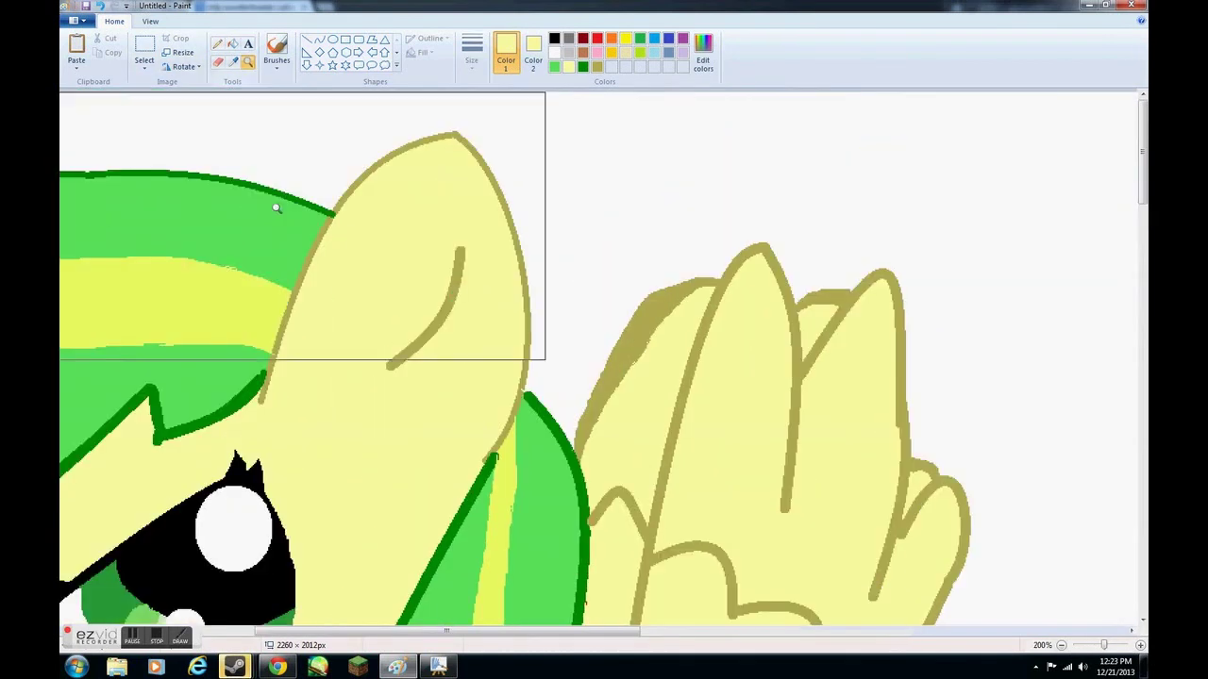
scroll(514, 420, down, 3)
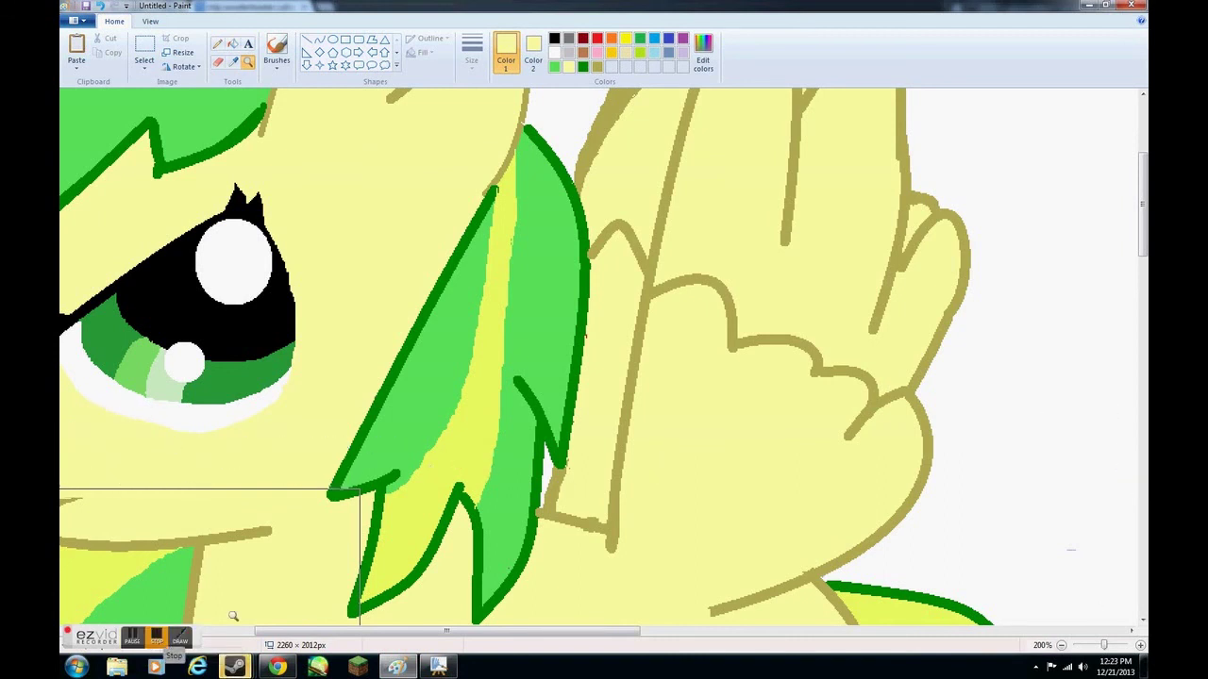
scroll(506, 422, down, 3)
scroll(506, 422, up, 5)
drag(1104, 646, 1079, 645)
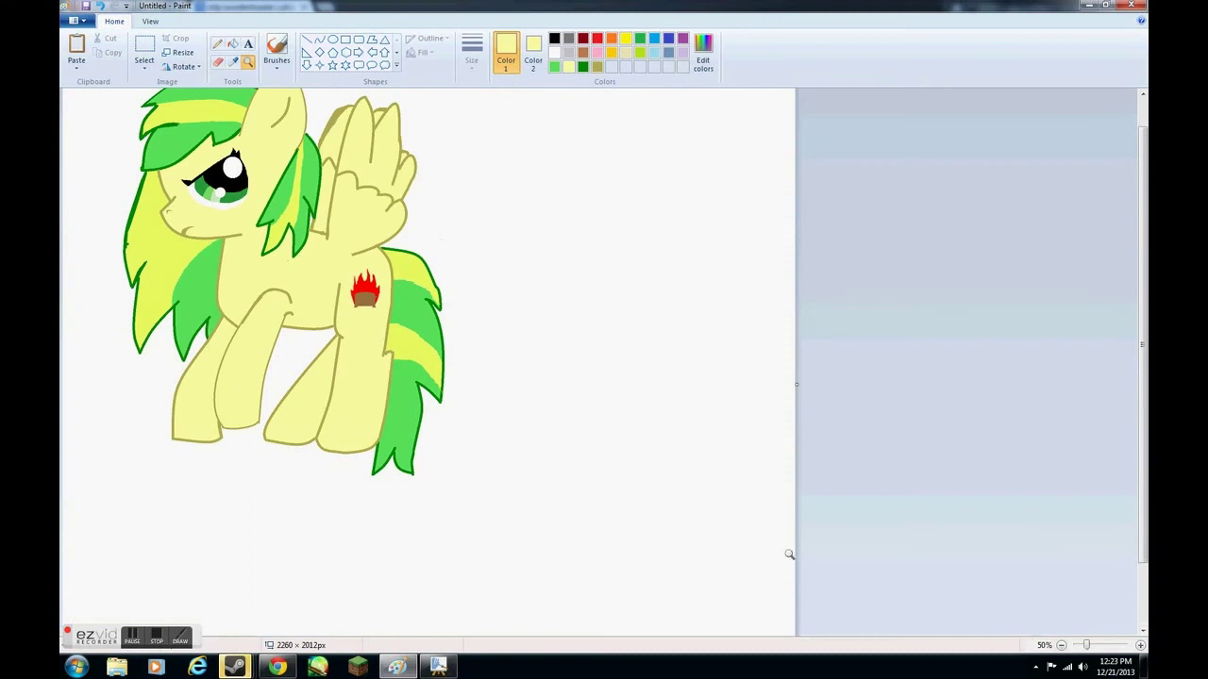
Shrink the canvas around the pegasus to 1656 × 1472 px and fill the background with pale yellow
drag(435, 431, 332, 331)
click(233, 47)
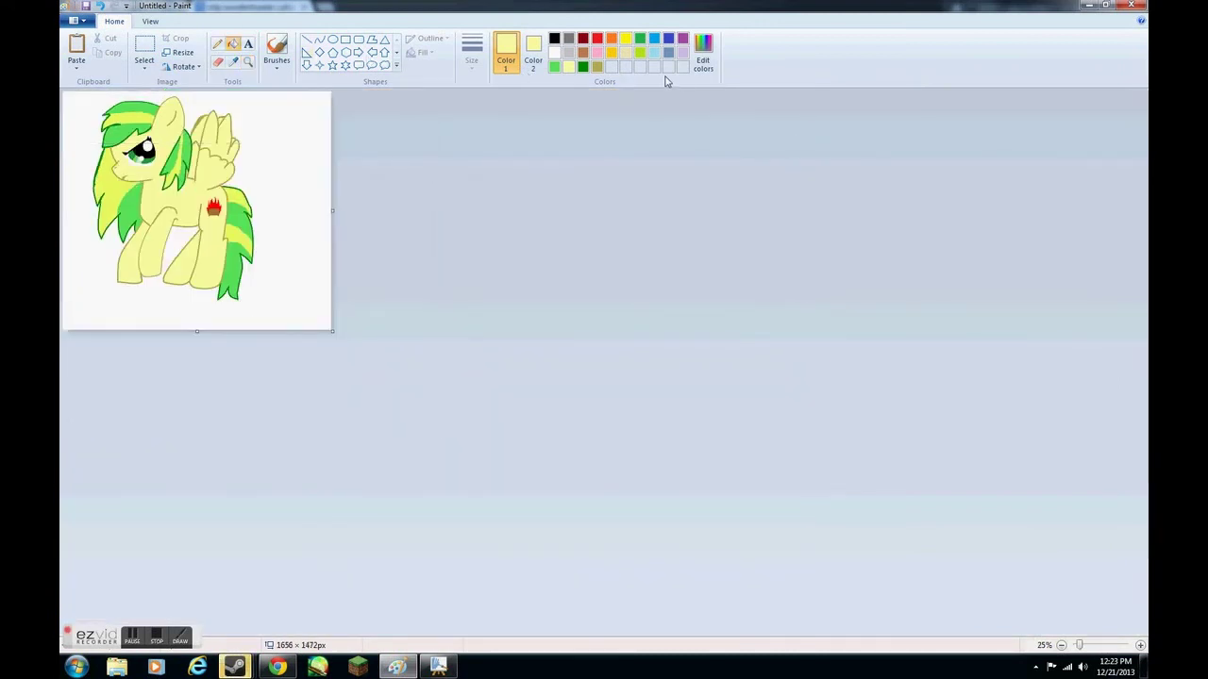
click(680, 40)
click(280, 192)
right_click(280, 192)
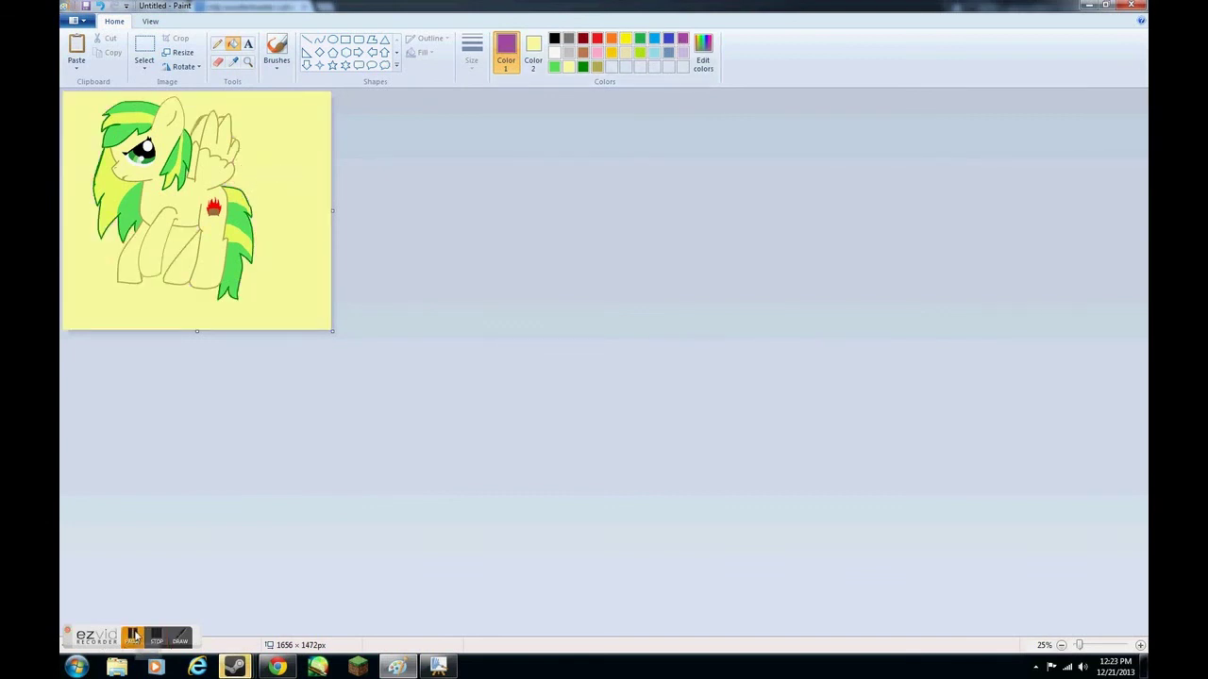
click(157, 643)
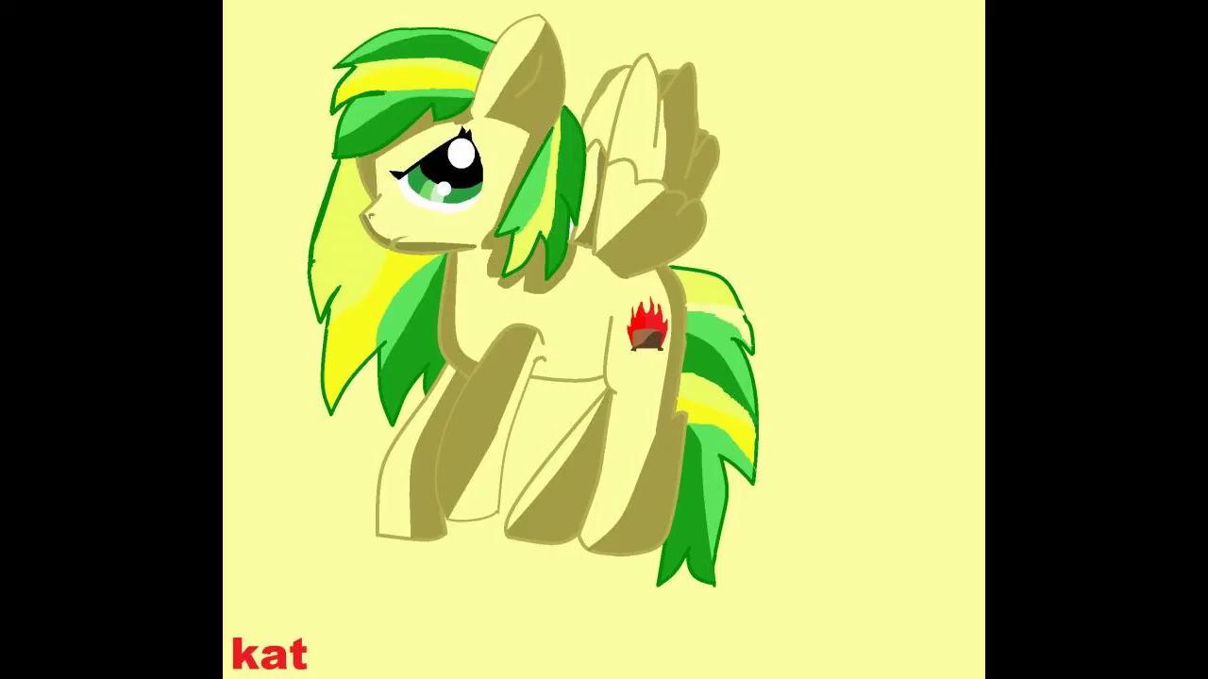